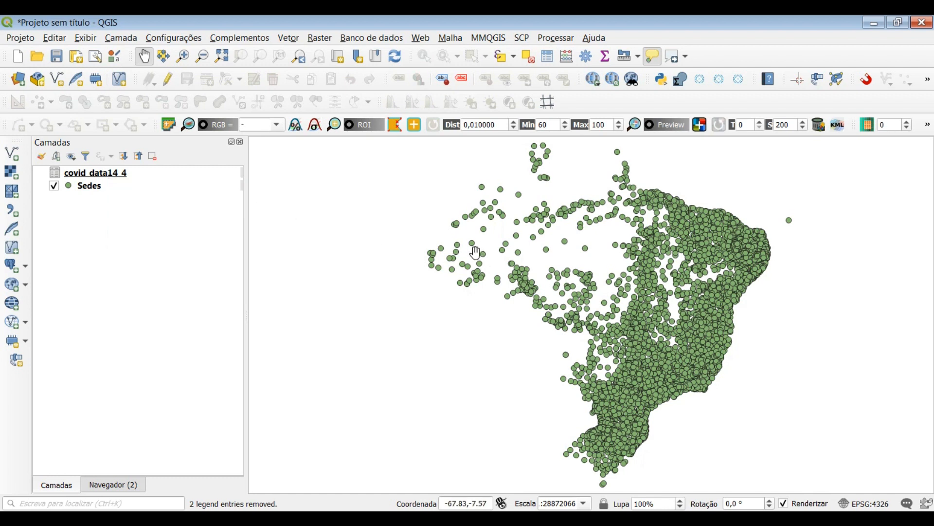
Open the attribute table of the covid_data14_4 layer, review its city and date columns, and close it
left_click(93, 179)
right_click(93, 178)
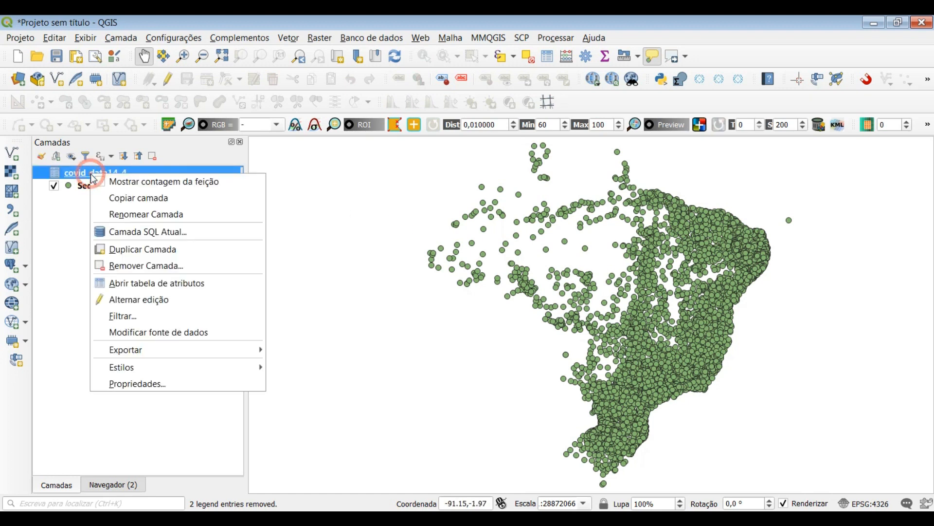
left_click(139, 284)
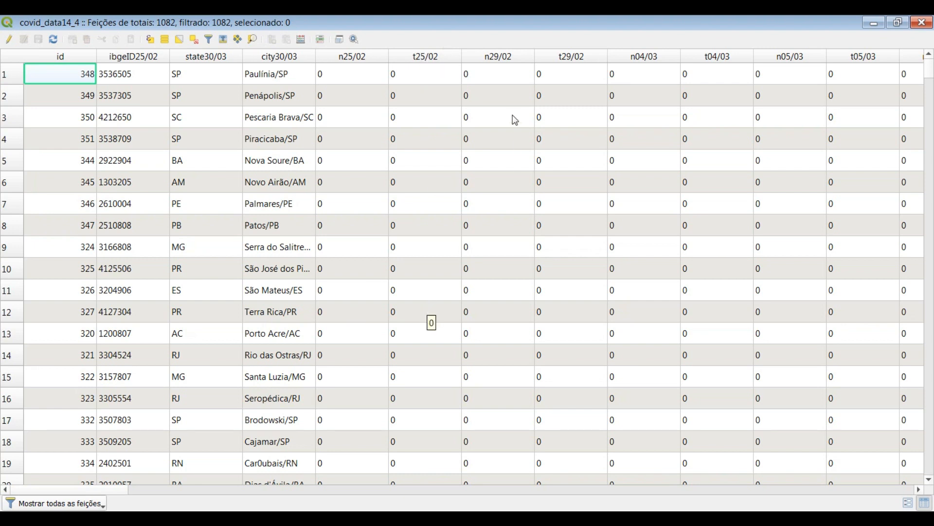
left_click(922, 24)
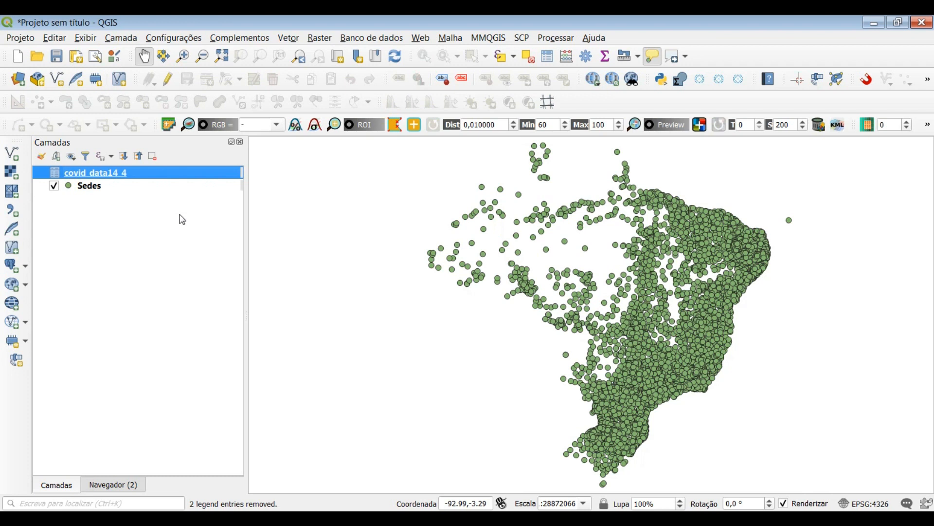
Search the locator for "sql" and open the PostgreSQL executa e carrega SQL algorithm
left_click(144, 501)
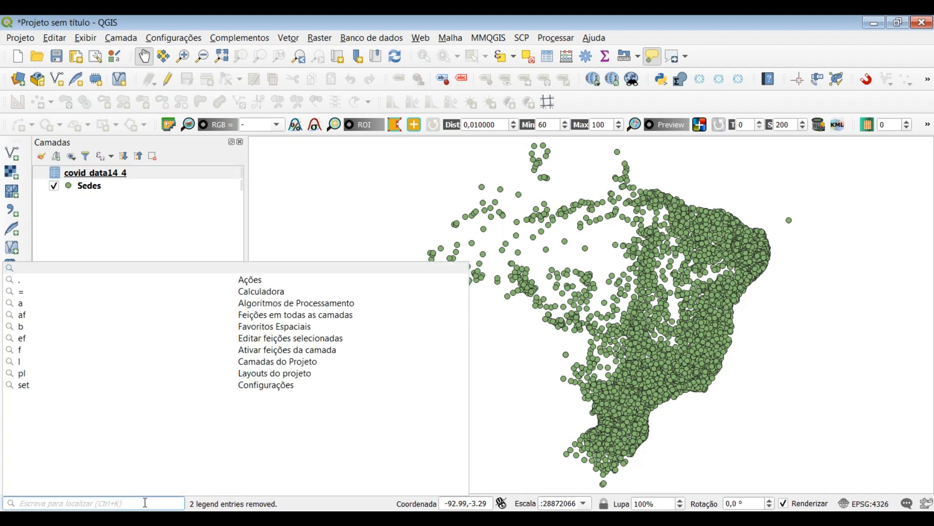
type("s")
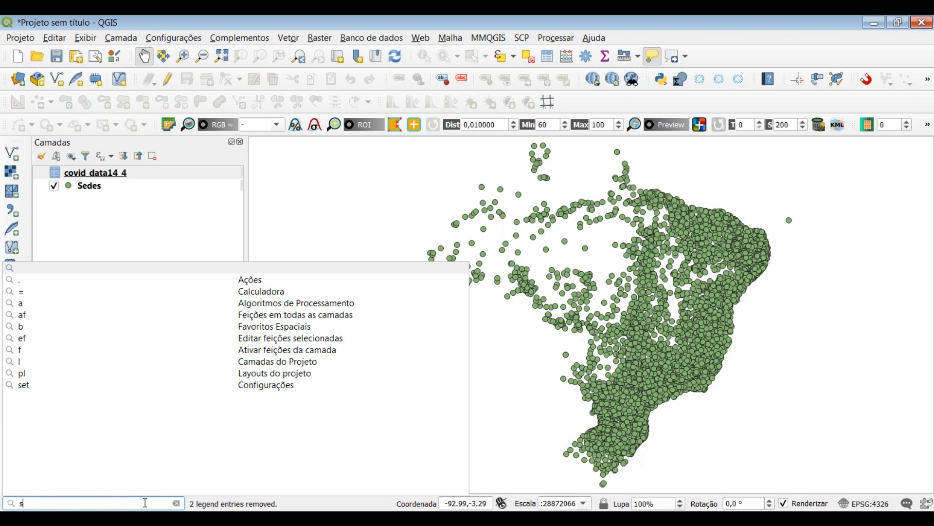
type("ql")
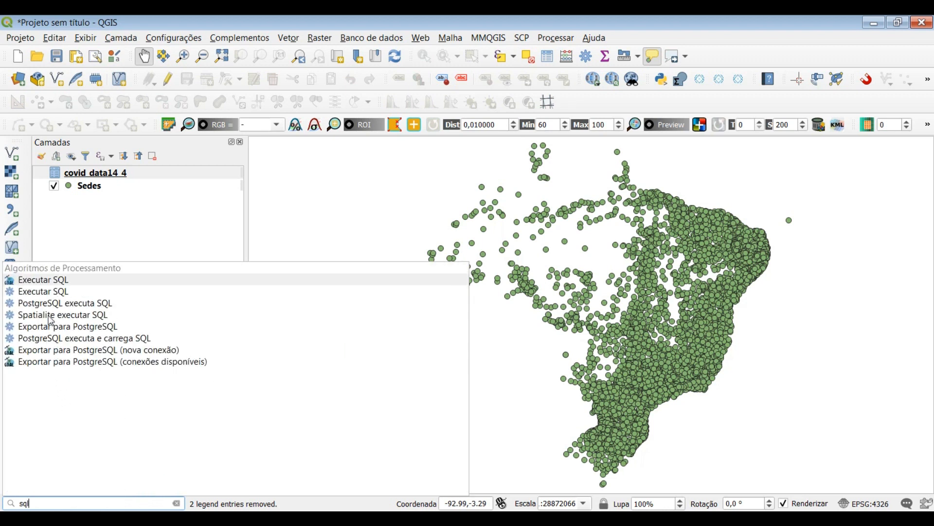
left_click(60, 339)
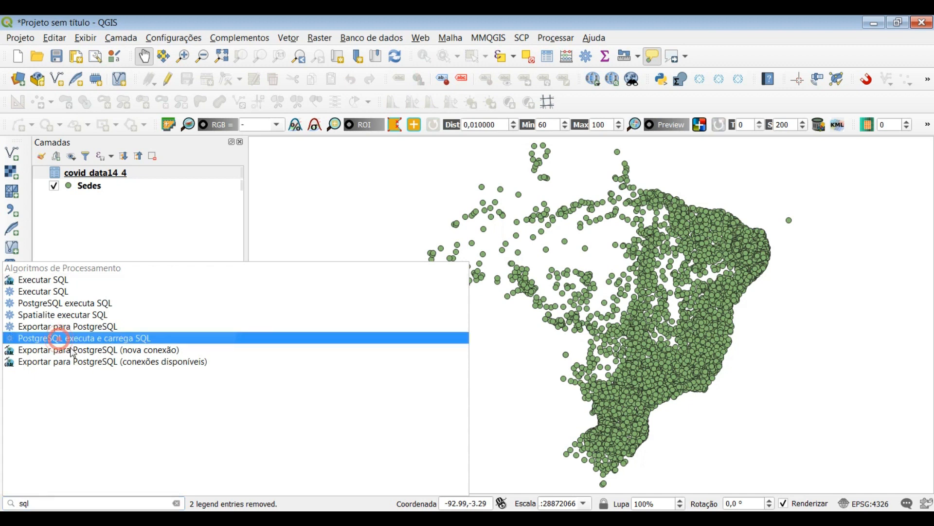
double_click(100, 342)
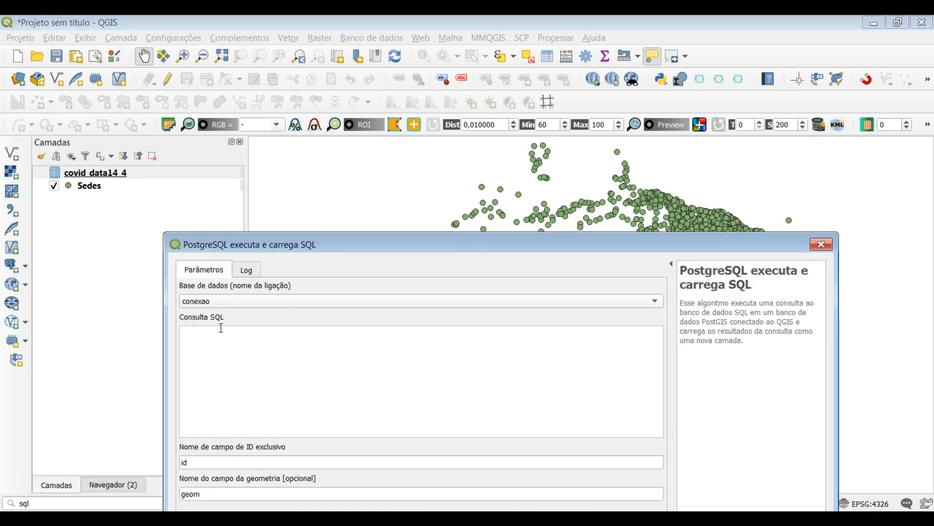
Paste the SQL query right-joining "Sedes" to "covid_data14_4" on "geocodigo" = "ibgeID25/02" into the single-run form
left_click_drag(364, 245, 322, 138)
left_click(243, 250)
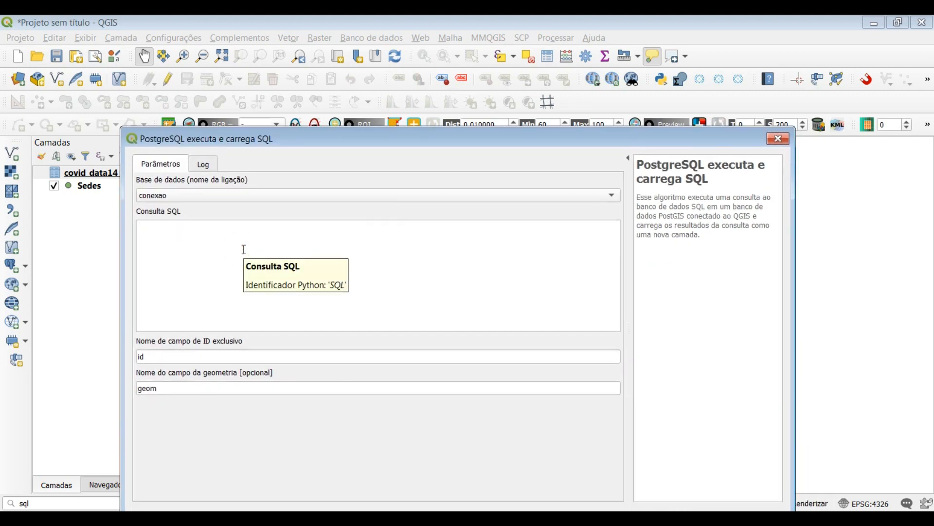
type("SELECT \"Sedes\".\"geom\", \"Sedes\".\"geocodigo\", \"Sedes\".\"name\" FROM \"public\".\"Sedes\" RIGHT JOIN\"public\".\"covid_data14_4\" ON \"Sedes\".\"geocodigo\"=\"covid_data14_4\".\"ibgeID25/02\"")
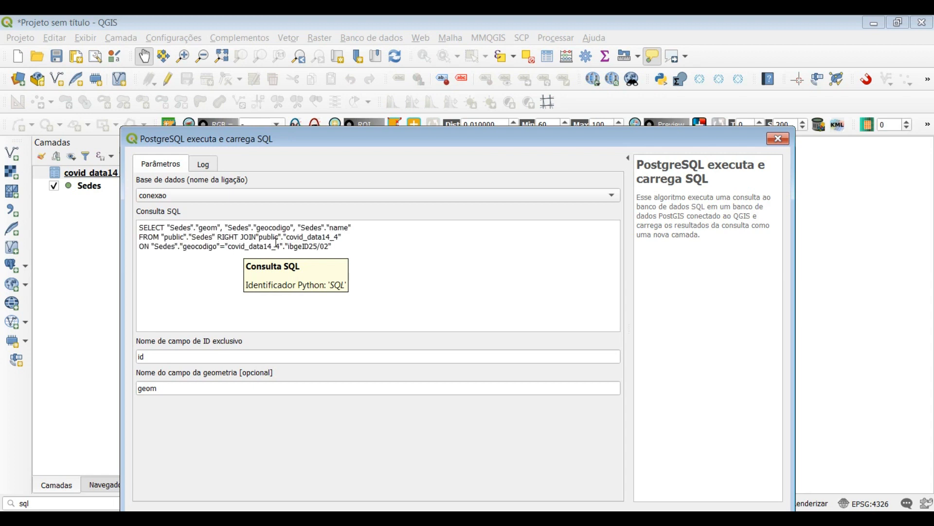
left_click(337, 247)
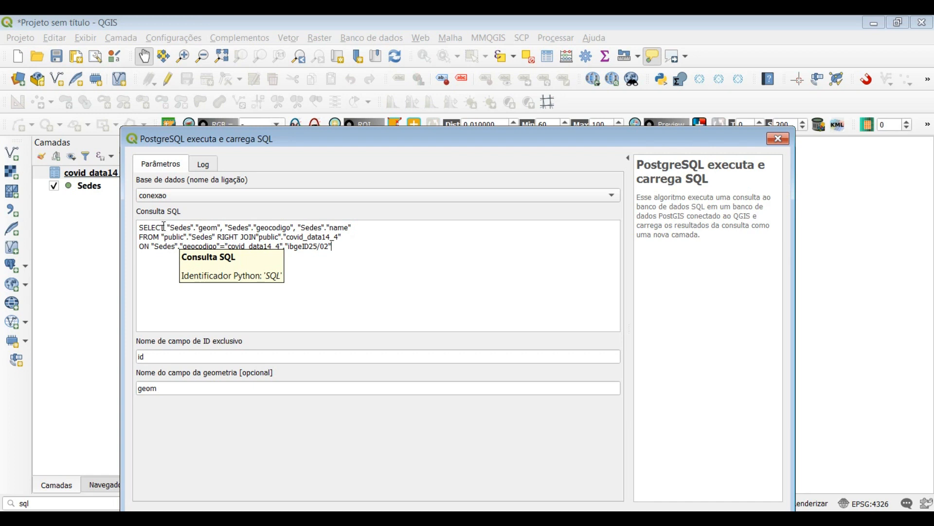
Examine the pasted query's selected fields and join condition, and the unique ID field parameter
left_click_drag(142, 228, 291, 227)
left_click_drag(225, 238, 312, 239)
left_click(180, 246)
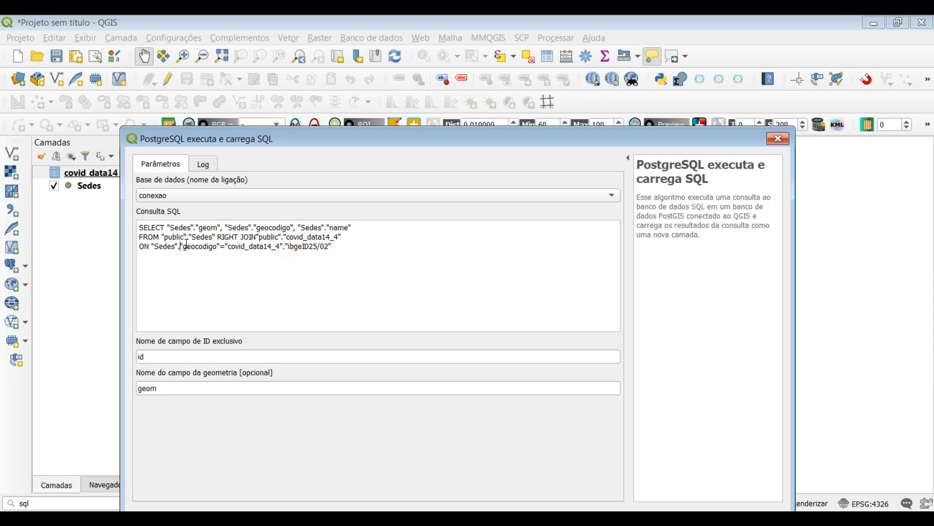
left_click_drag(181, 246, 269, 246)
left_click(330, 247)
double_click(218, 362)
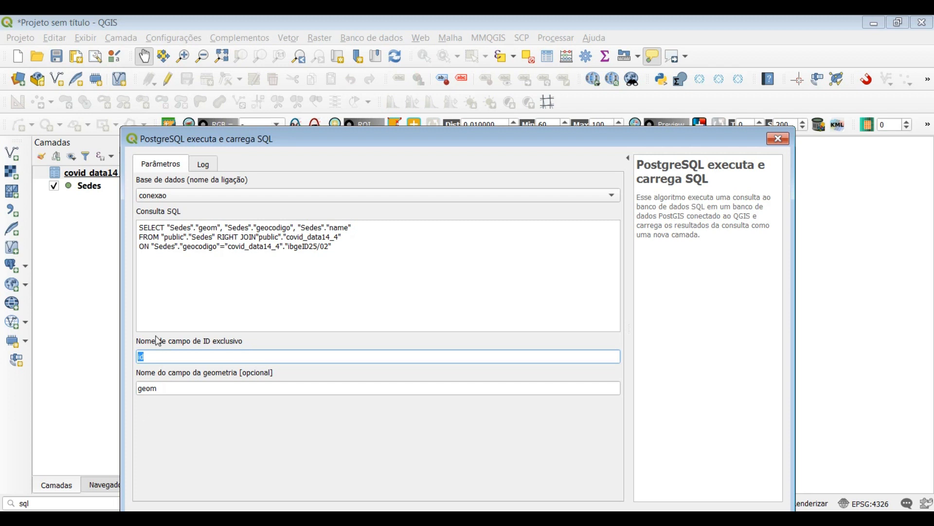
left_click_drag(274, 148, 282, 74)
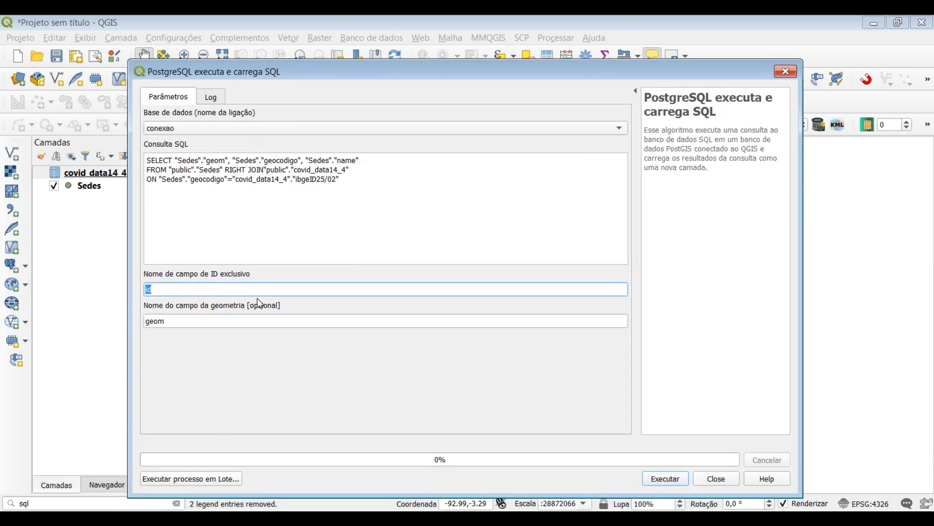
Switch the algorithm to batch processing and paste the same Sedes and covid_data14_4 right-join query into a widened SQL query column
left_click(183, 479)
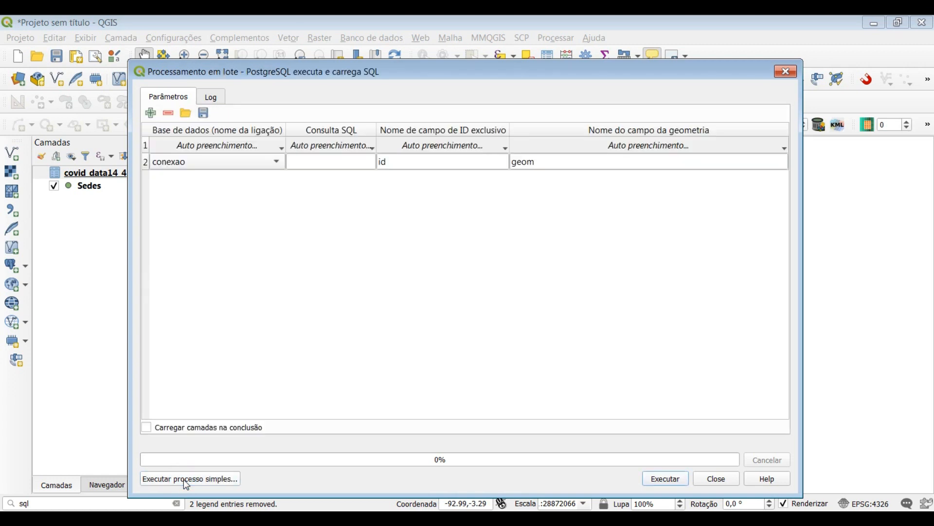
left_click_drag(378, 129, 635, 130)
left_click(504, 162)
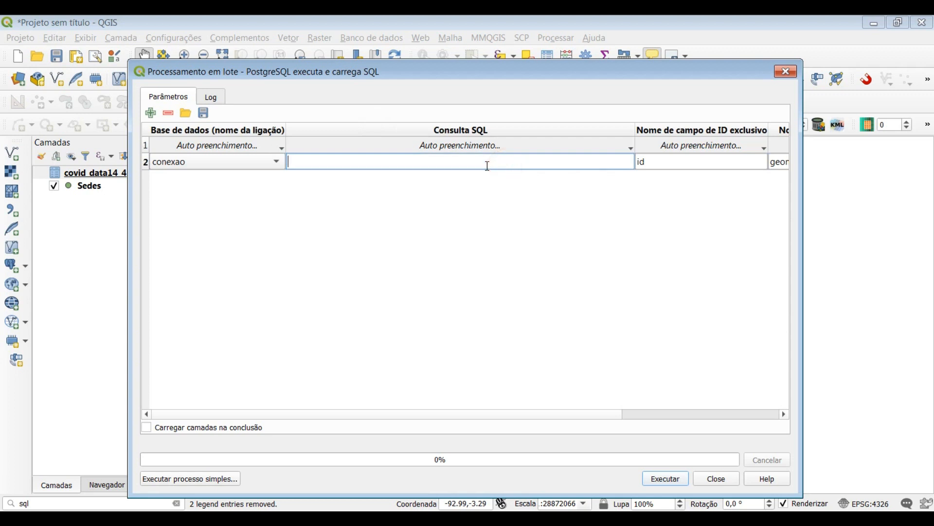
key("ctrl+v")
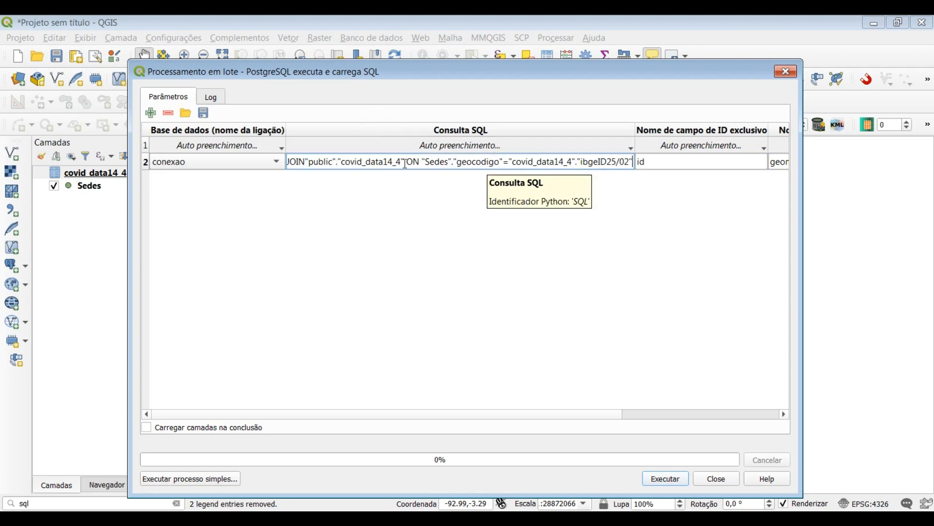
Examine the batch query's SELECT list with the Sedes fields geom, geocodigo and name, and its FROM clause
left_click(285, 164)
left_click_drag(284, 165, 214, 161)
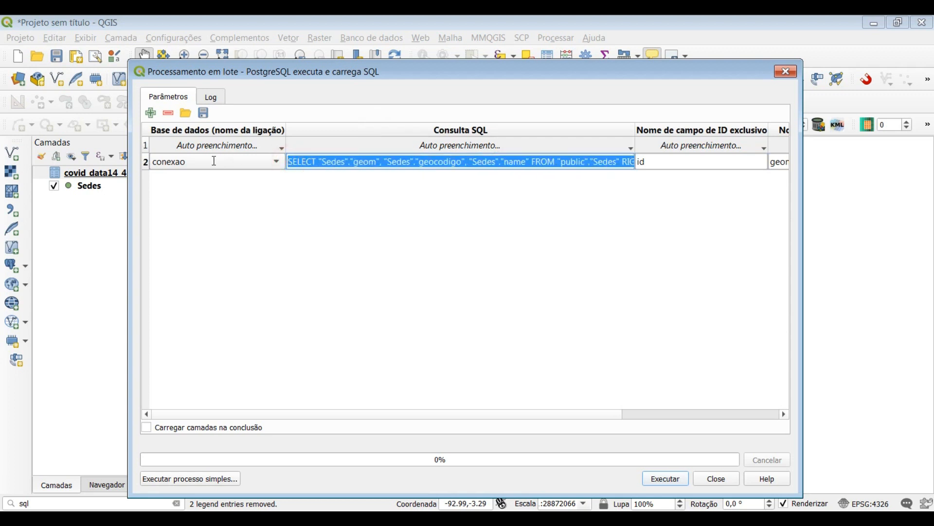
left_click(306, 163)
left_click_drag(290, 162, 404, 160)
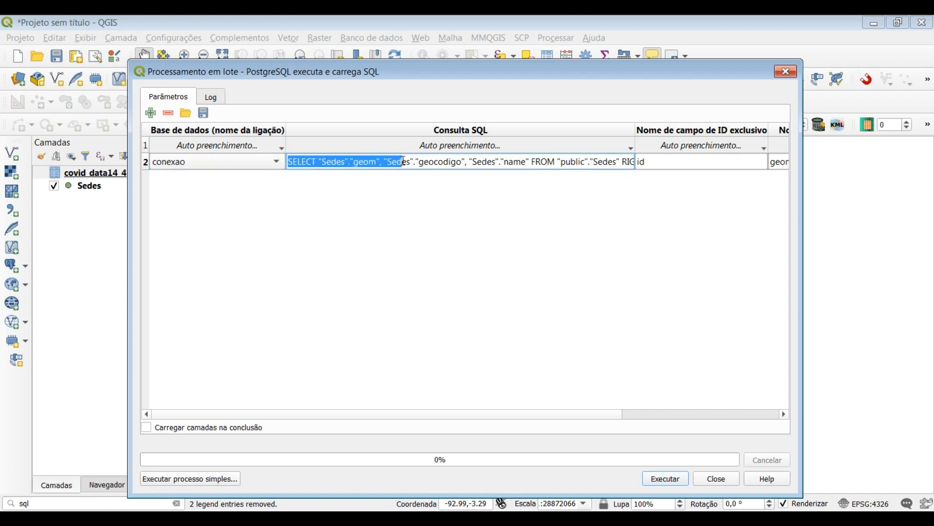
left_click(320, 162)
left_click_drag(289, 163, 377, 162)
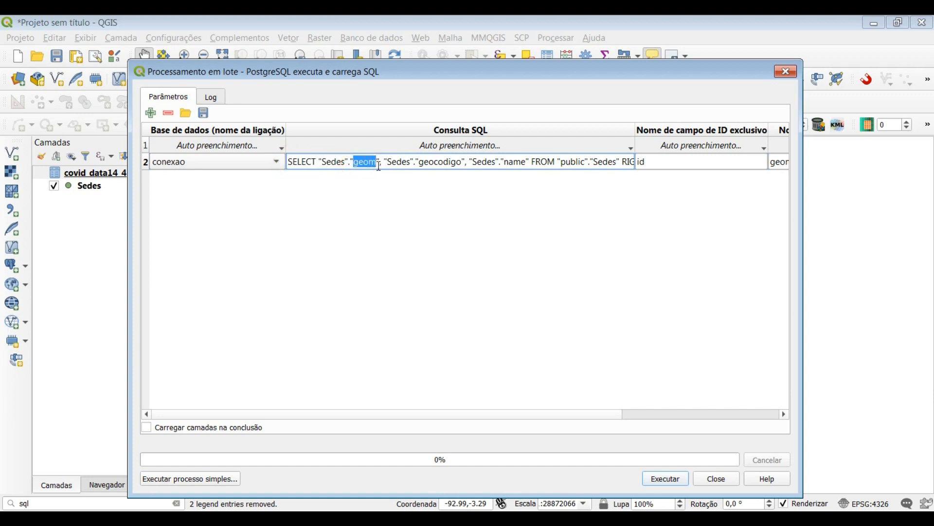
left_click(321, 161)
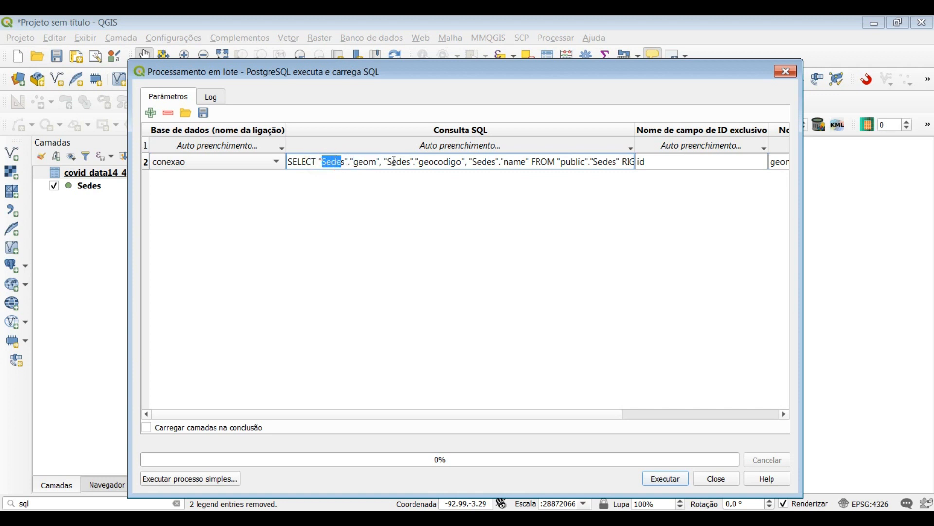
left_click_drag(419, 162, 456, 163)
left_click_drag(390, 163, 414, 163)
left_click(487, 161)
left_click_drag(530, 162, 561, 162)
left_click(525, 164)
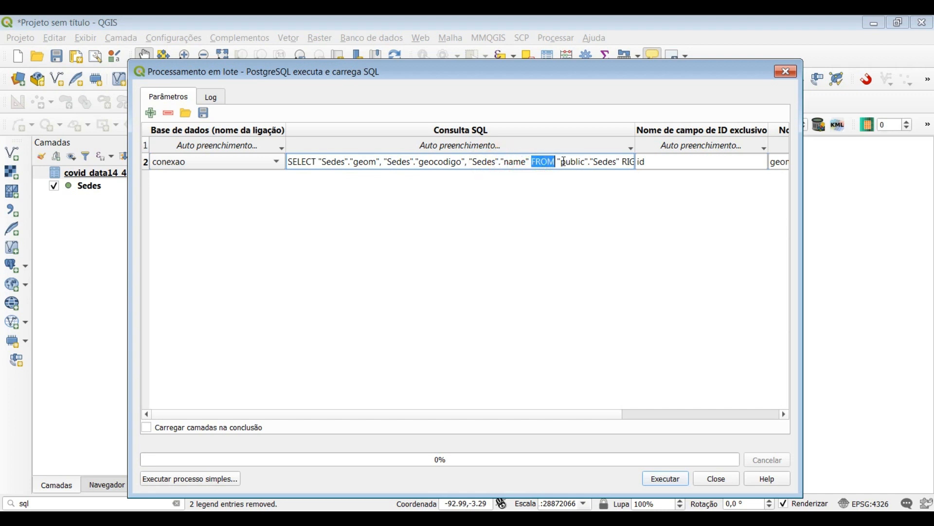
left_click(543, 163)
mouse_move(564, 163)
left_mouse_down()
mouse_move(598, 161)
mouse_move(548, 162)
left_mouse_up()
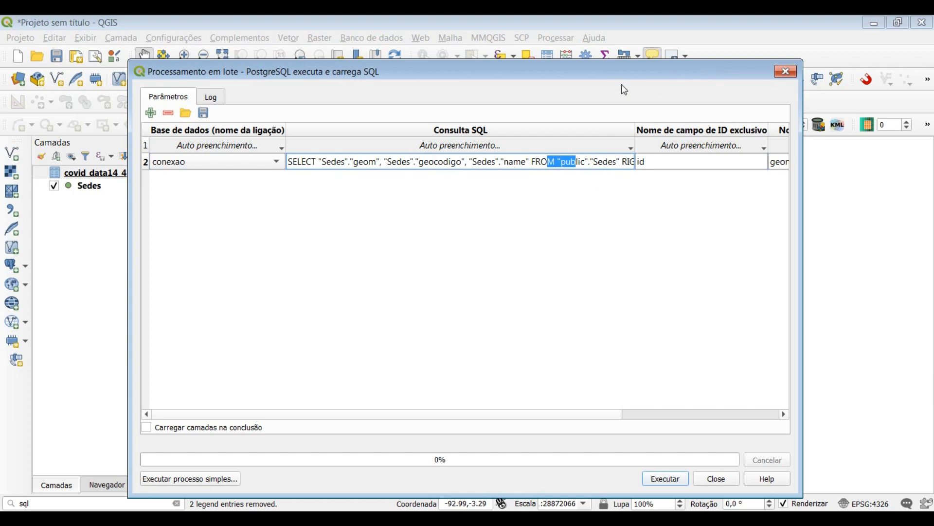
Enlarge the batch processing dialog across the screen and widen its SQL query column
left_click_drag(128, 246, 2, 247)
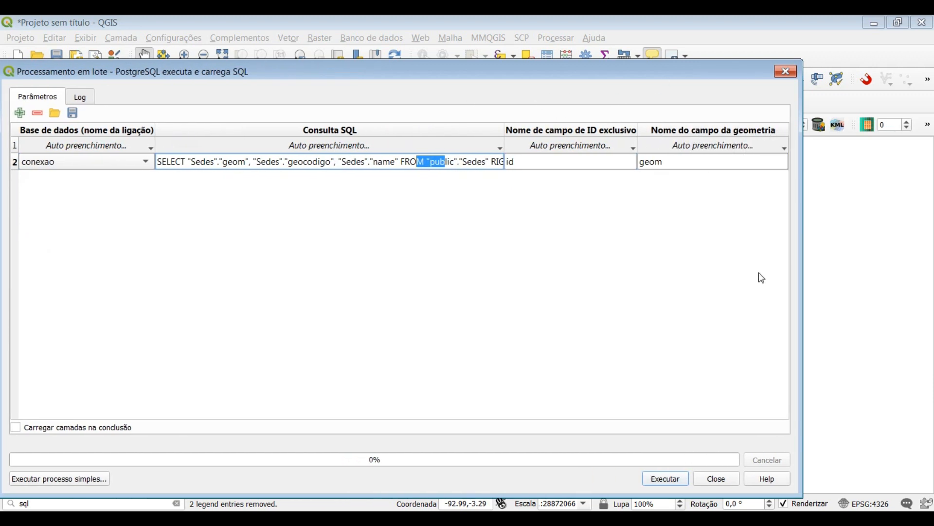
left_click_drag(807, 271, 931, 271)
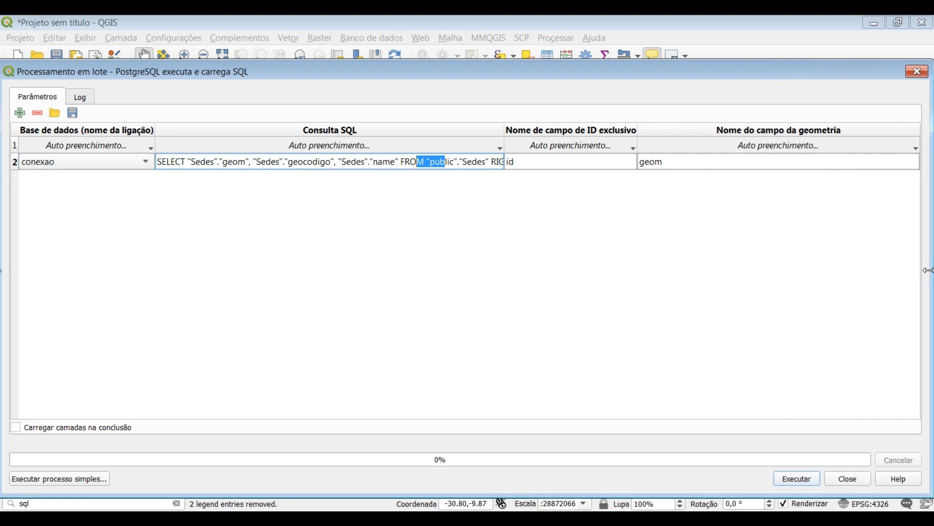
left_click(506, 126)
left_click_drag(506, 126, 784, 125)
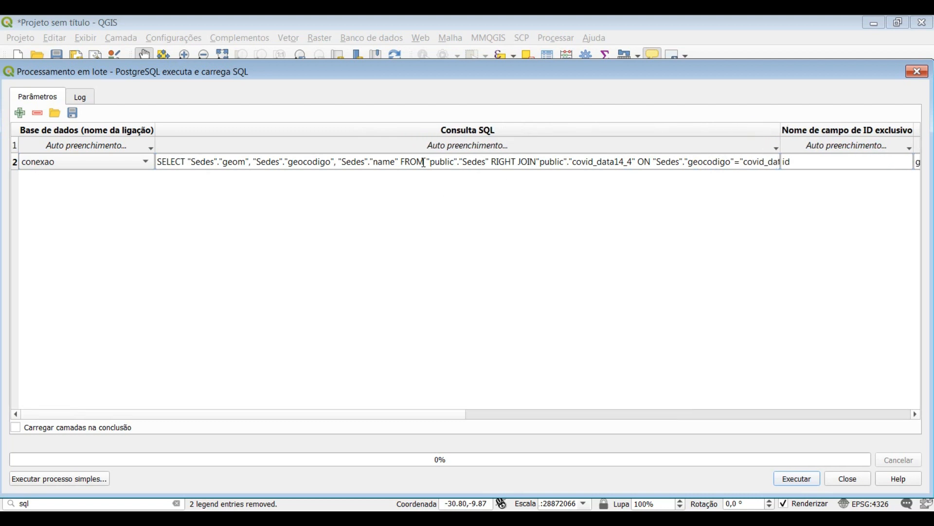
Examine the query's public schema references, RIGHT JOIN with covid_data14_4, ON condition matching geocodigo to ibgeID25/02, and selected Sedes fields
double_click(463, 161)
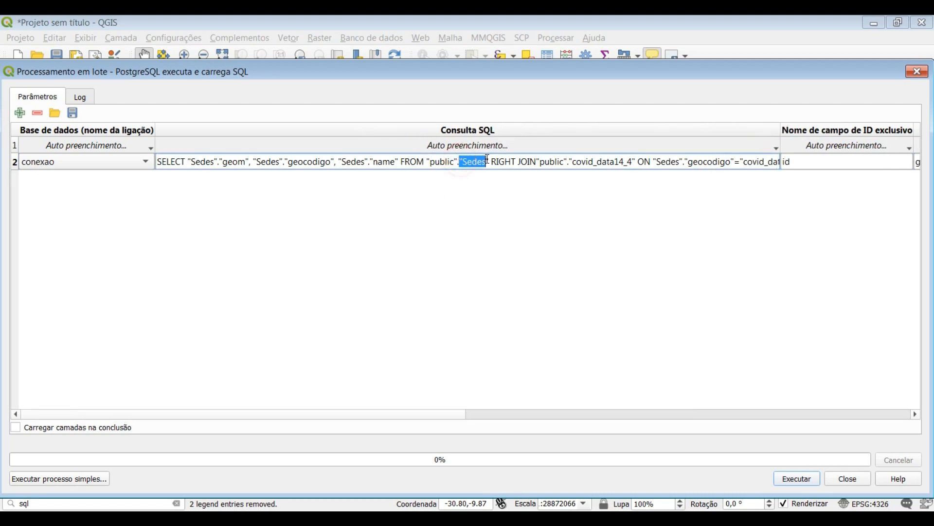
left_click_drag(435, 162, 452, 164)
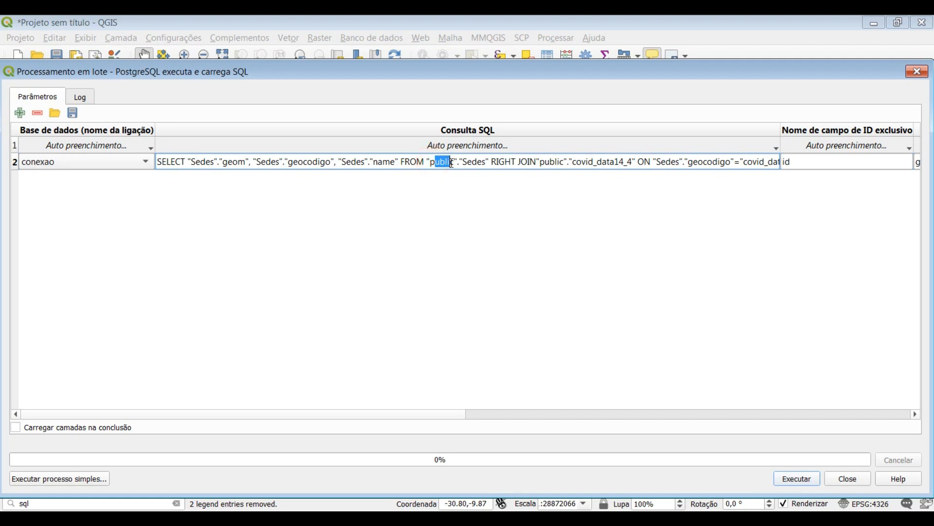
mouse_move(506, 161)
left_mouse_down()
mouse_move(534, 162)
mouse_move(491, 162)
left_mouse_up()
left_click_drag(551, 161, 631, 158)
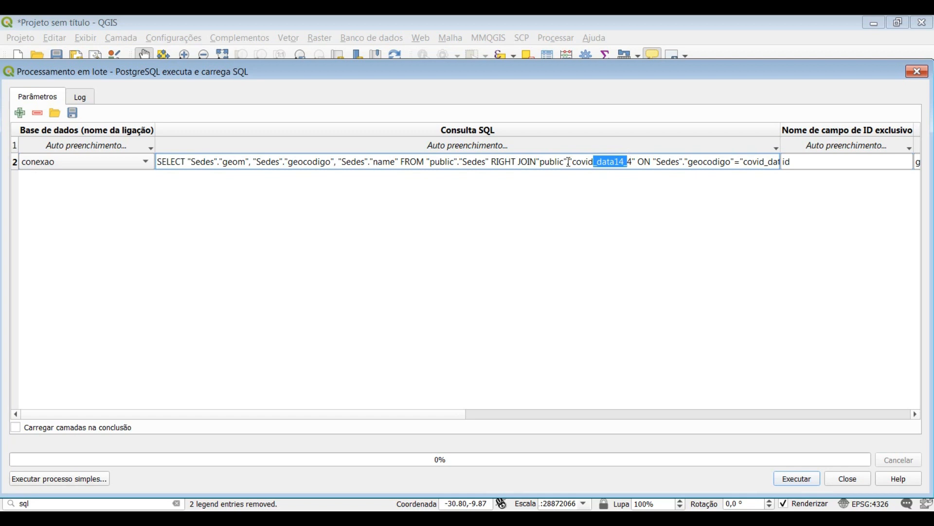
left_click_drag(545, 162, 566, 162)
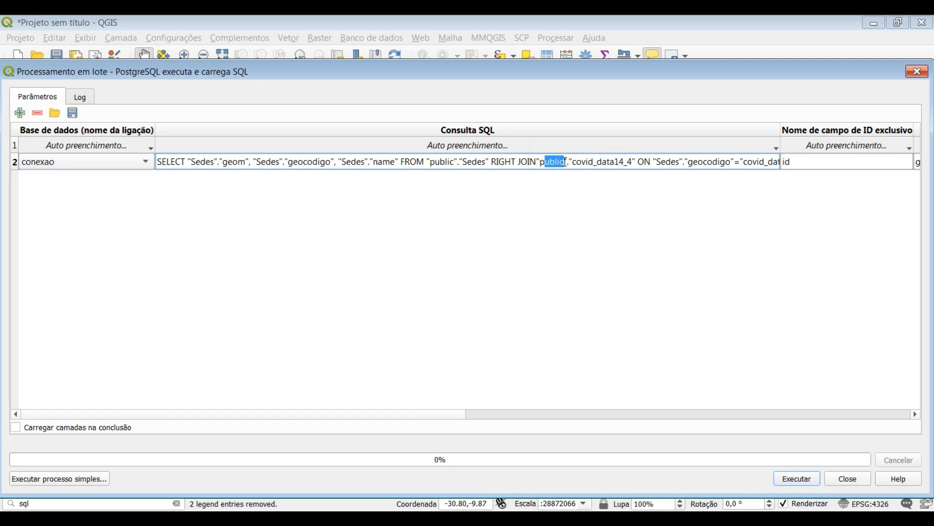
left_click_drag(638, 162, 653, 159)
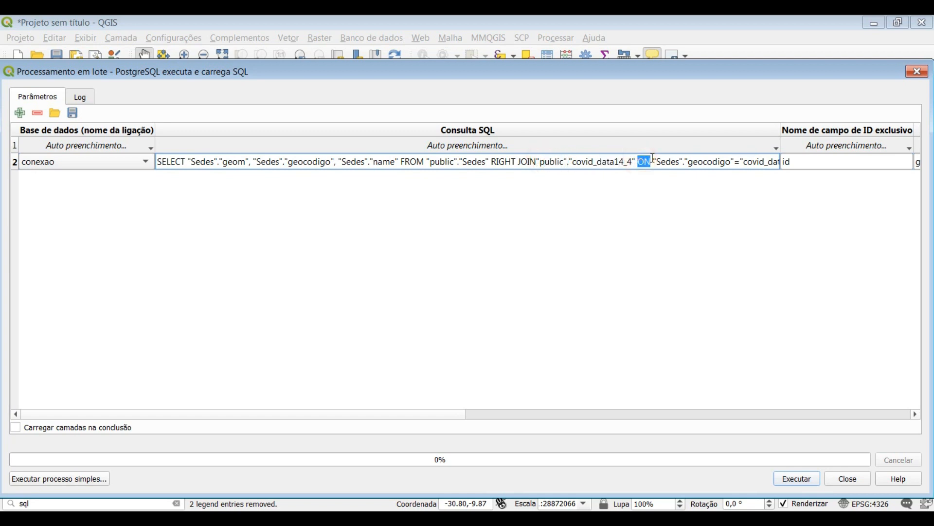
left_click_drag(721, 162, 659, 161)
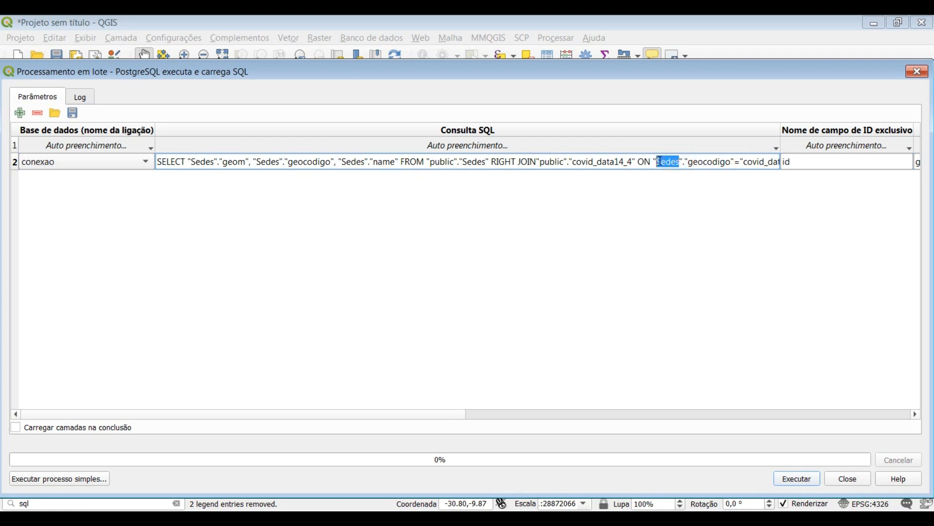
left_click(779, 161)
left_click_drag(780, 128, 872, 127)
left_click_drag(820, 161, 852, 162)
left_click_drag(754, 161, 791, 162)
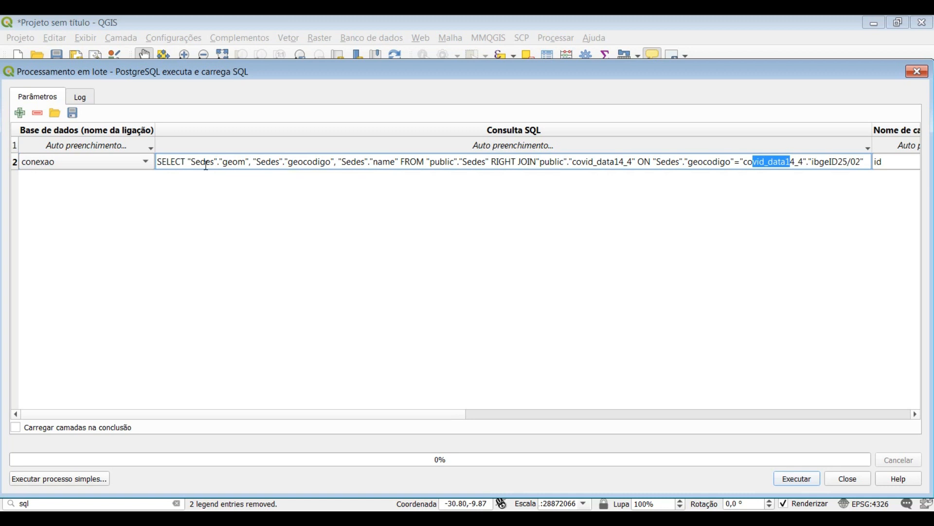
left_click(178, 162)
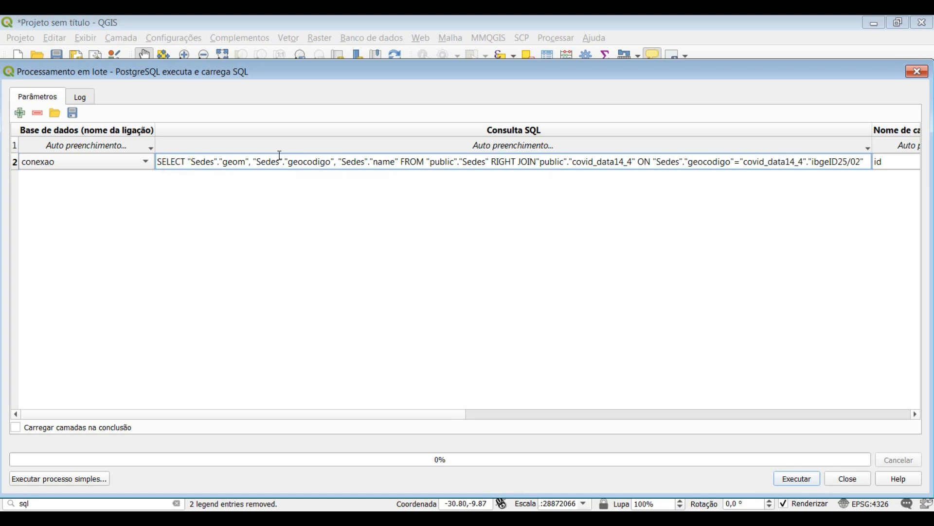
left_click_drag(186, 162, 333, 162)
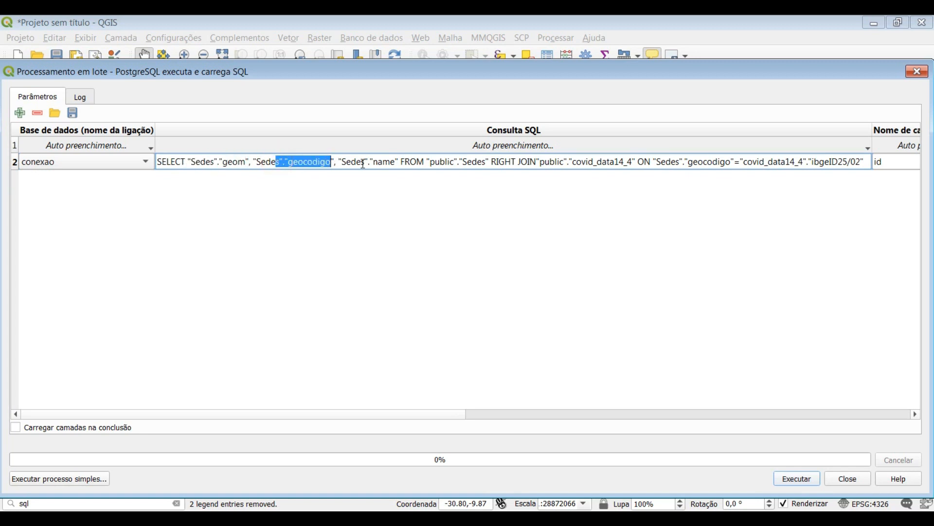
Extend the batch query's SELECT list after "Sedes"."name" with a comma and the start of a "covid_data14_4" field reference
left_click_drag(261, 163, 280, 162)
left_click_drag(356, 162, 391, 161)
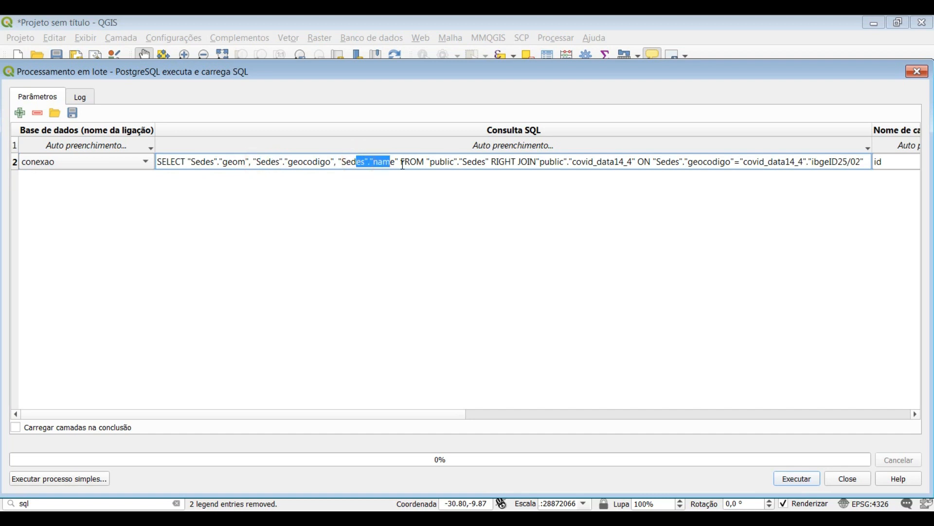
left_click(398, 162)
type(",")
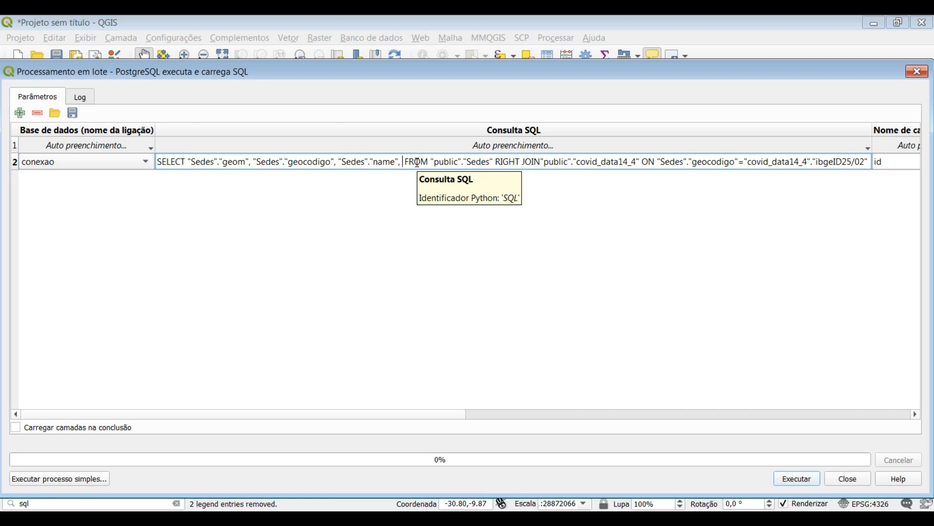
left_click_drag(747, 161, 812, 162)
key("ctrl+c")
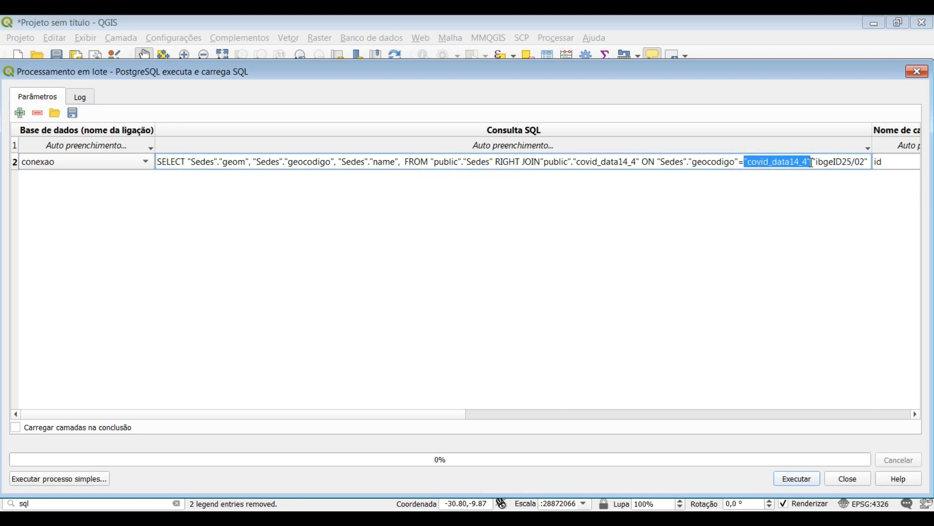
left_click(407, 163)
key("ctrl+v")
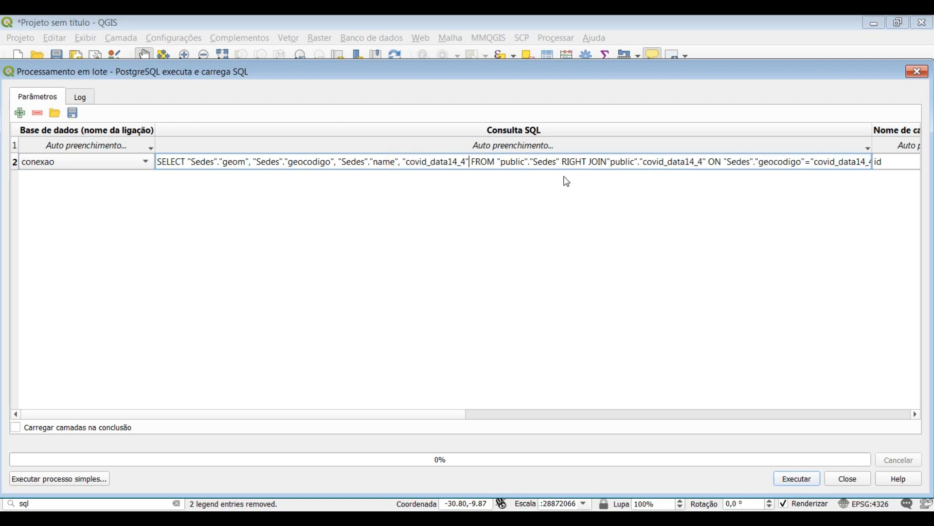
type(".")
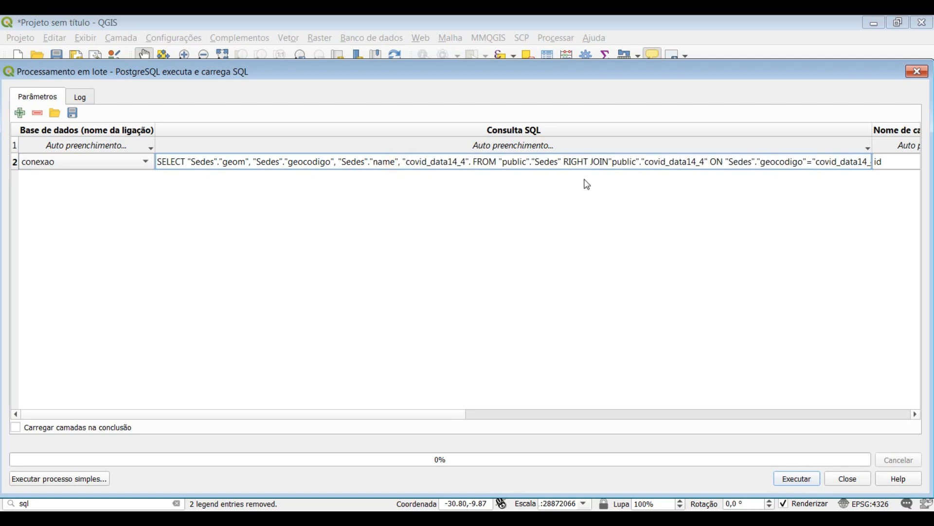
type("\"")
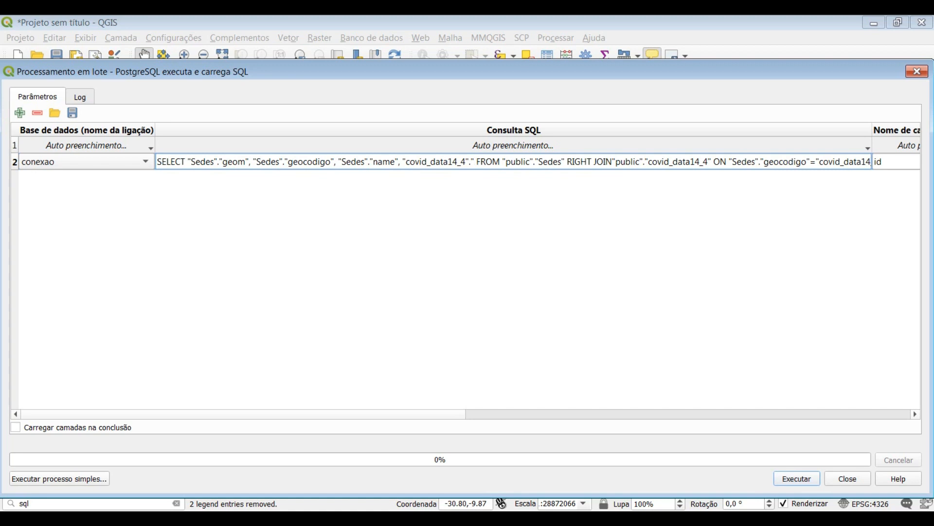
Move the batch processing dialog aside and open the attribute table of the covid_data14_4 layer
left_click(257, 520)
left_click(257, 521)
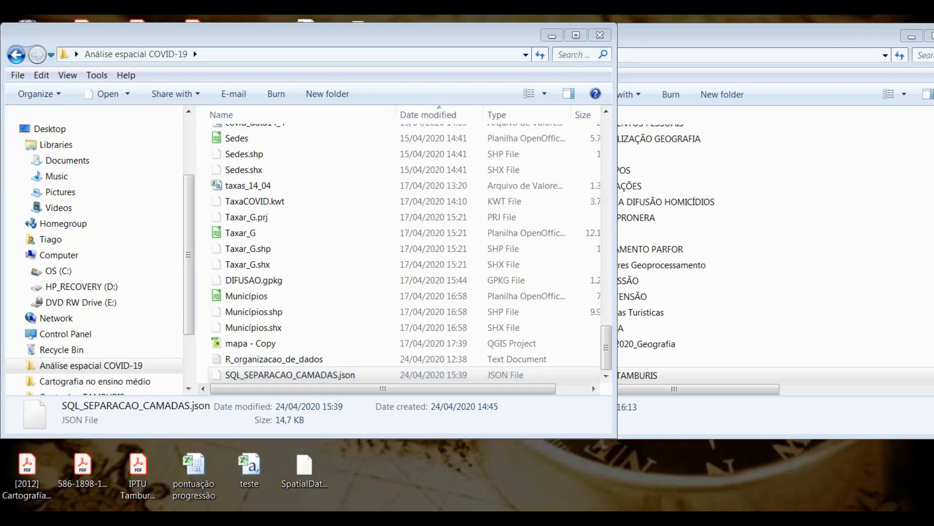
left_click_drag(262, 72, 468, 62)
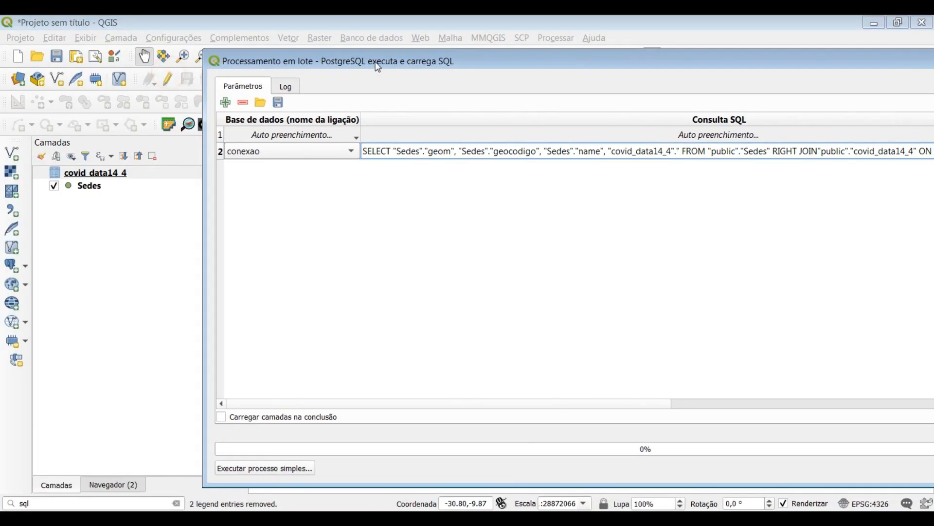
left_click(97, 172)
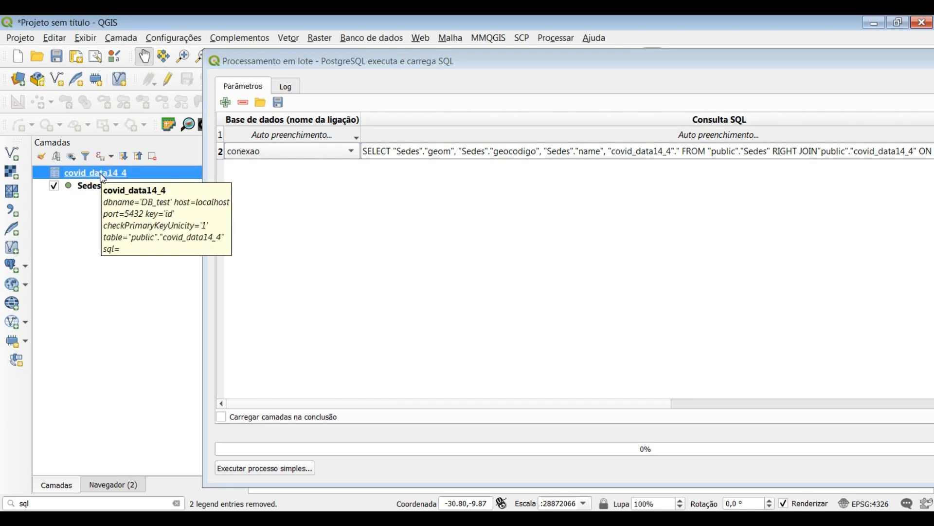
right_click(99, 173)
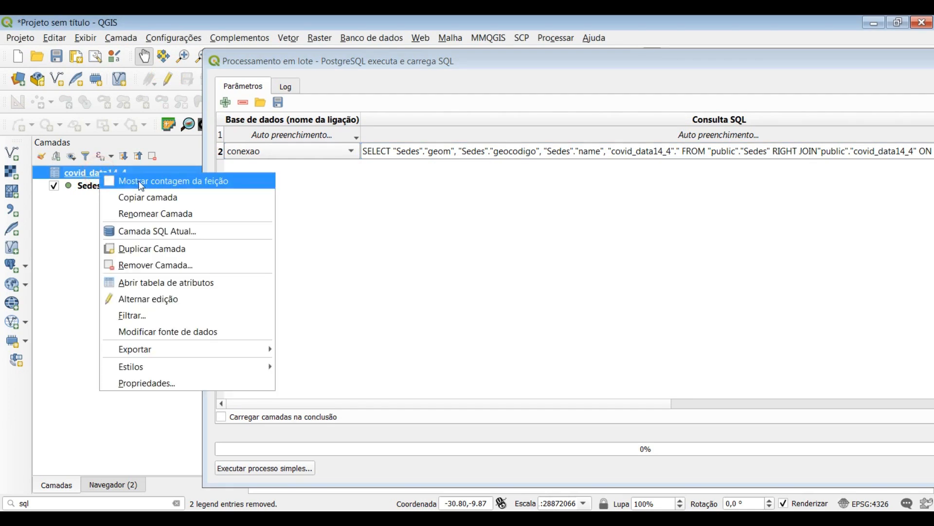
left_click(139, 282)
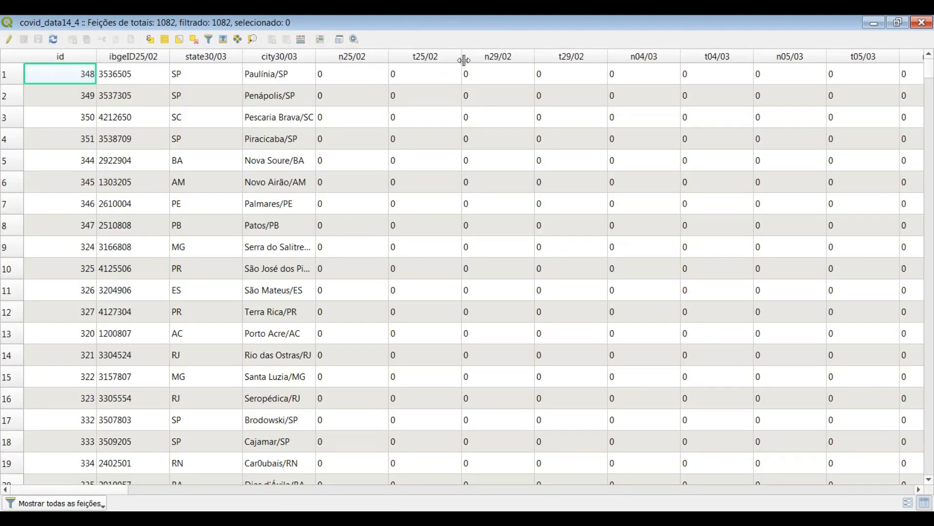
Examine the daily case columns through t14/04, sort the table by t13/04, and return to the batch dialog
left_click(339, 488)
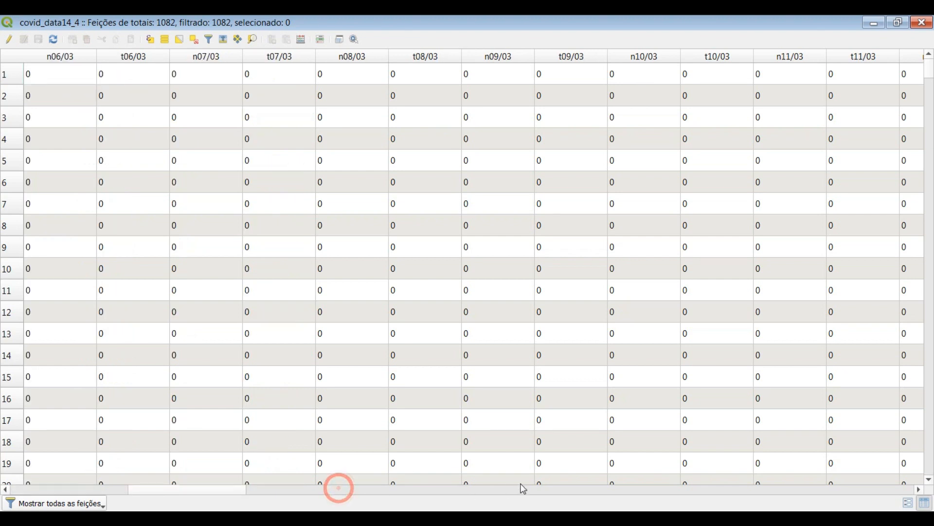
left_click_drag(227, 490, 901, 470)
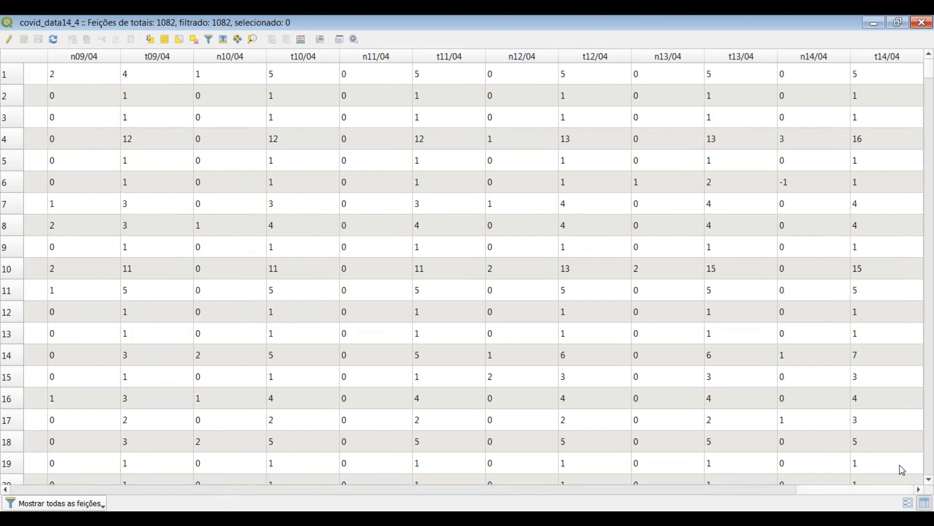
left_click(733, 61)
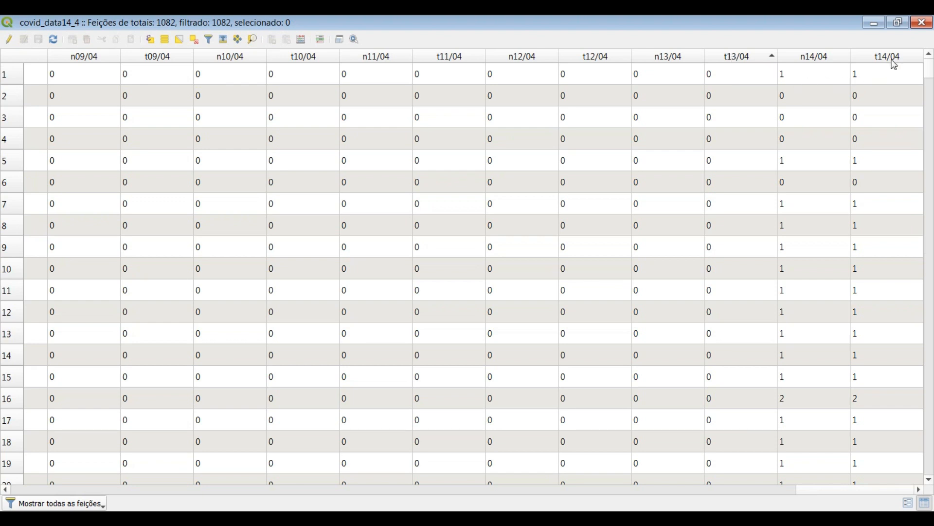
left_click(218, 497)
left_click(176, 469)
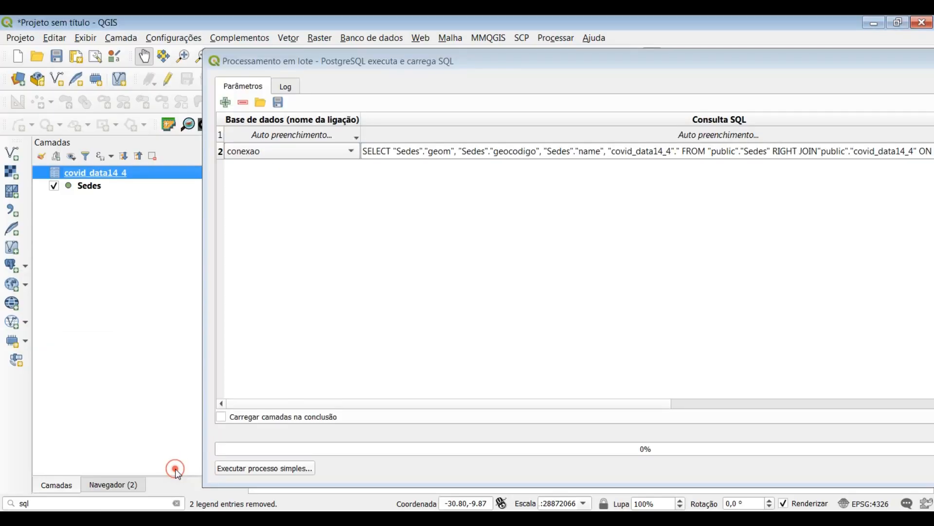
Complete the added SELECT field as "covid_data14_4"."t13/04" and copy the entire query
left_click_drag(420, 57, 259, 55)
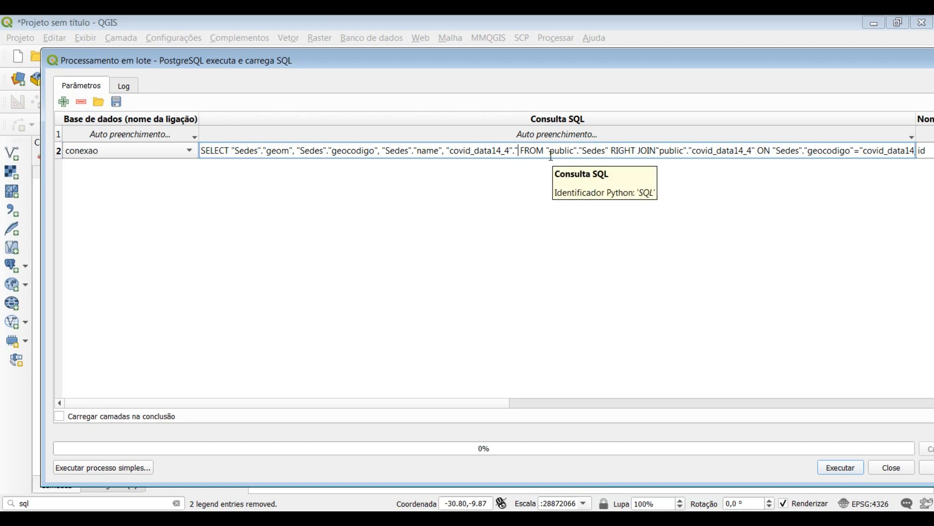
left_click_drag(404, 62, 379, 78)
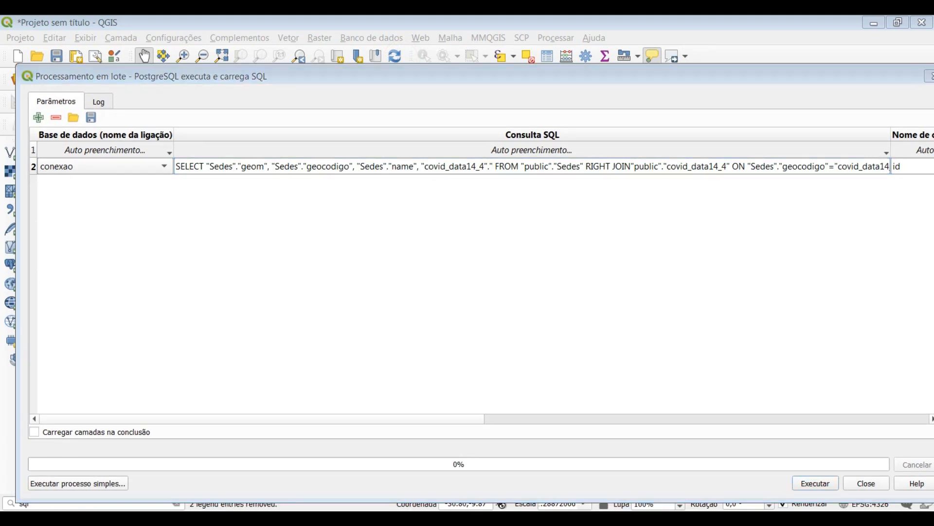
left_click(198, 493)
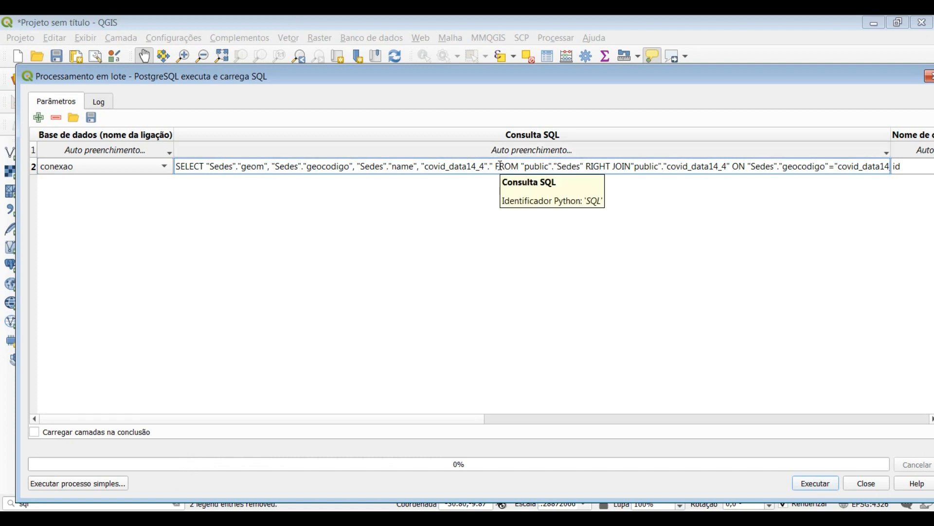
type("t")
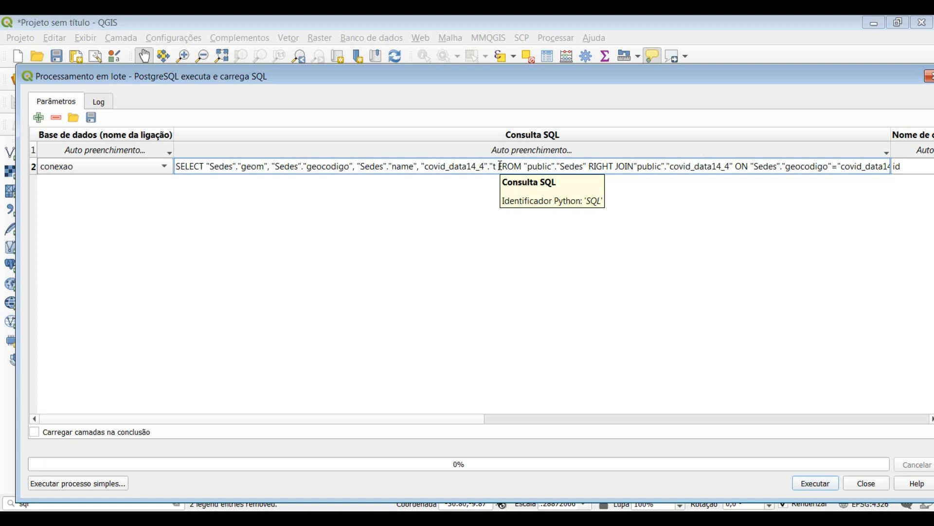
type("13/0")
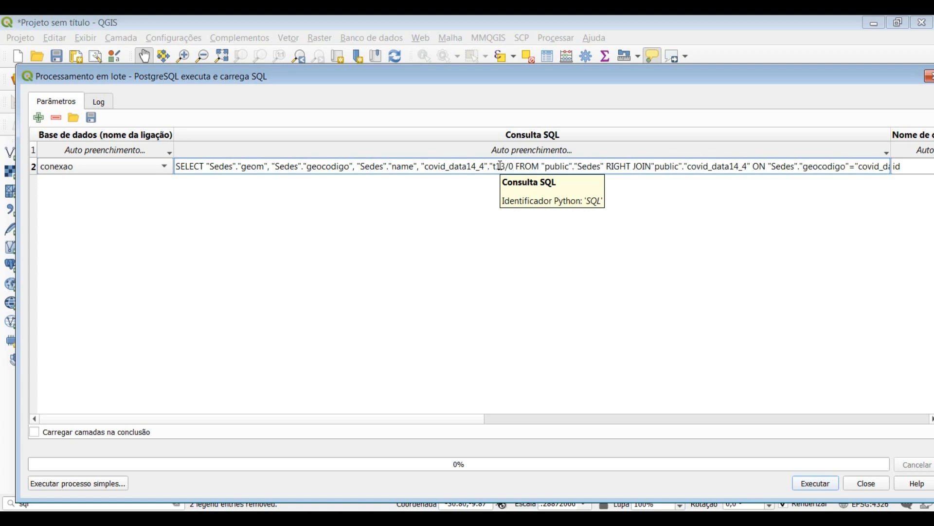
type("4")
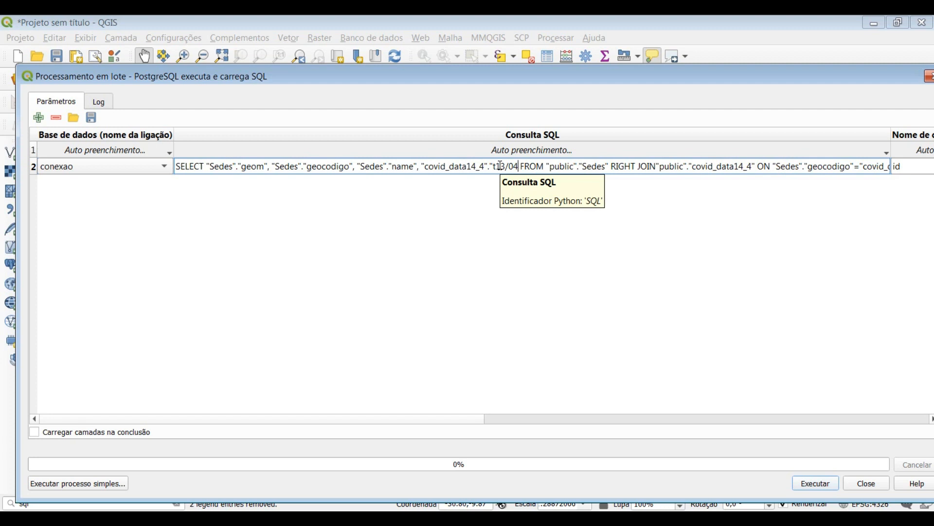
type("\"")
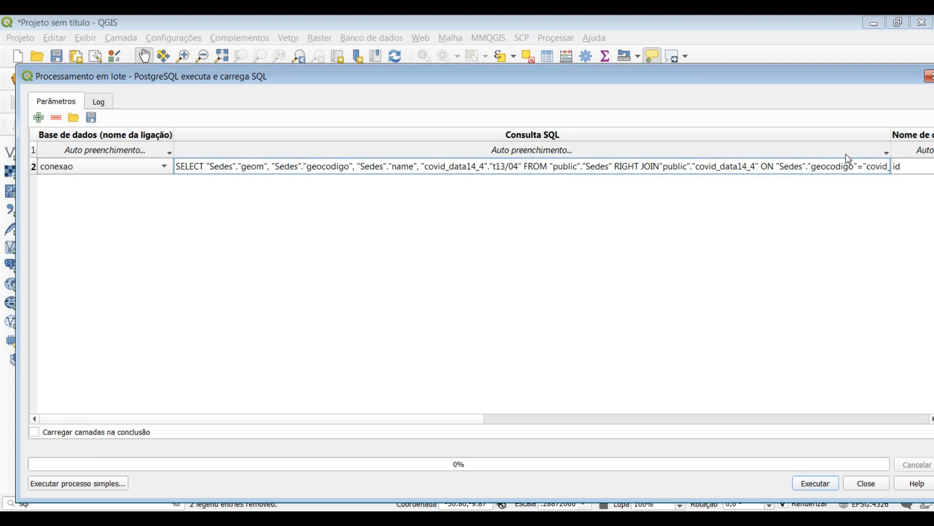
left_click_drag(179, 167, 933, 197)
key("ctrl+c")
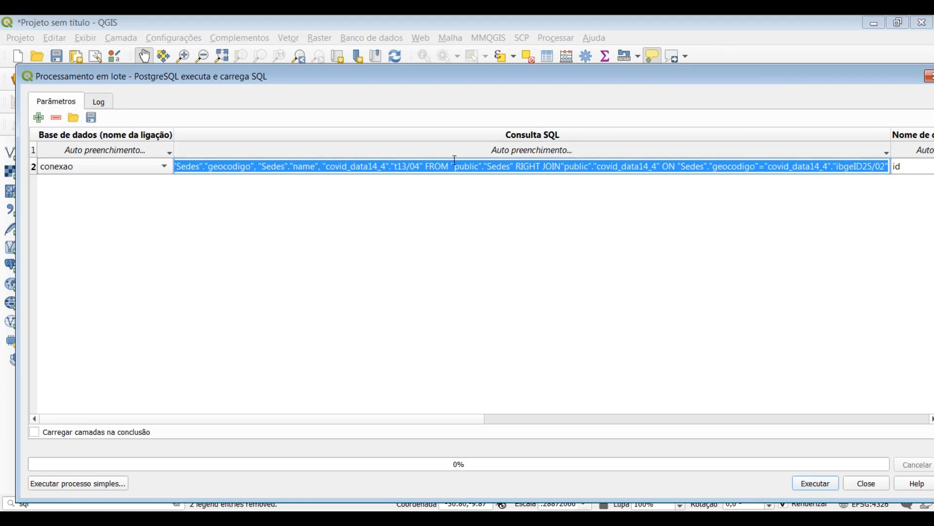
Set the first batch query's unique ID field name to geocodigo, keeping geom as the geometry field
left_click(900, 166)
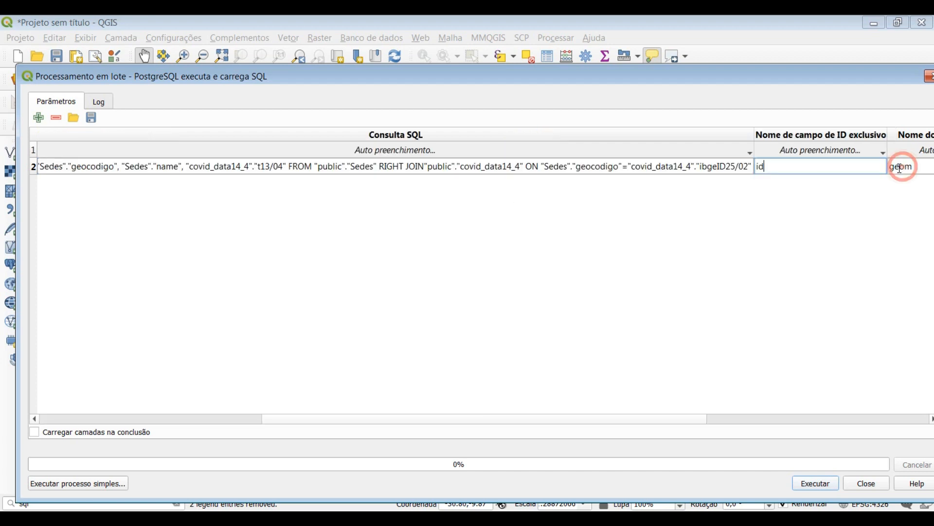
left_click(778, 166)
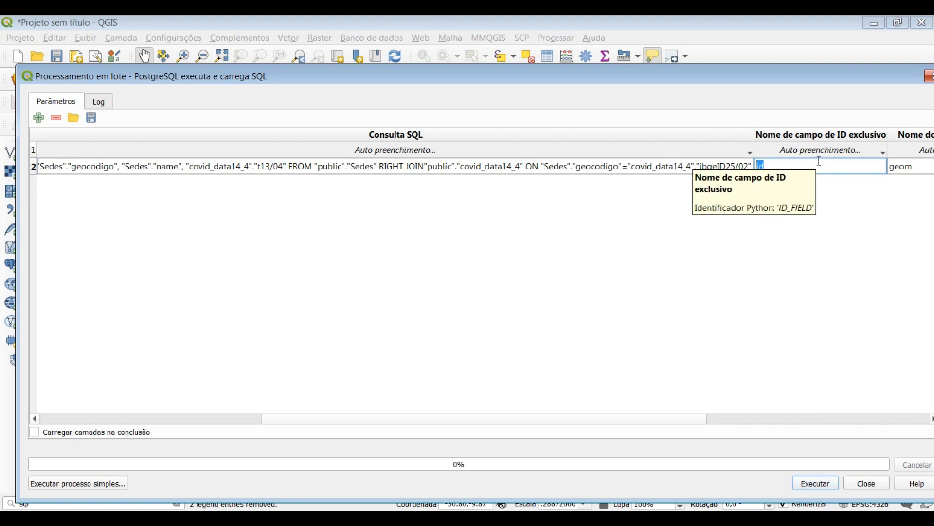
type("geocodigo")
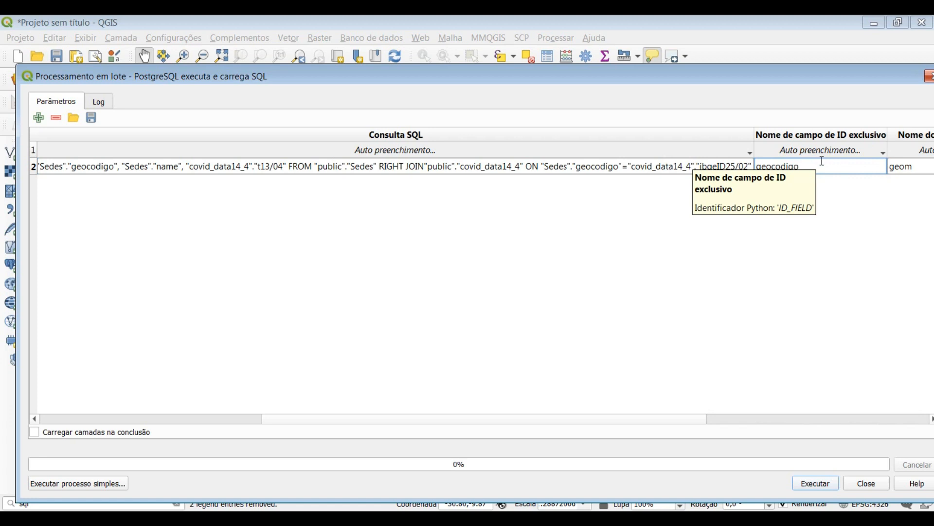
left_click(911, 167)
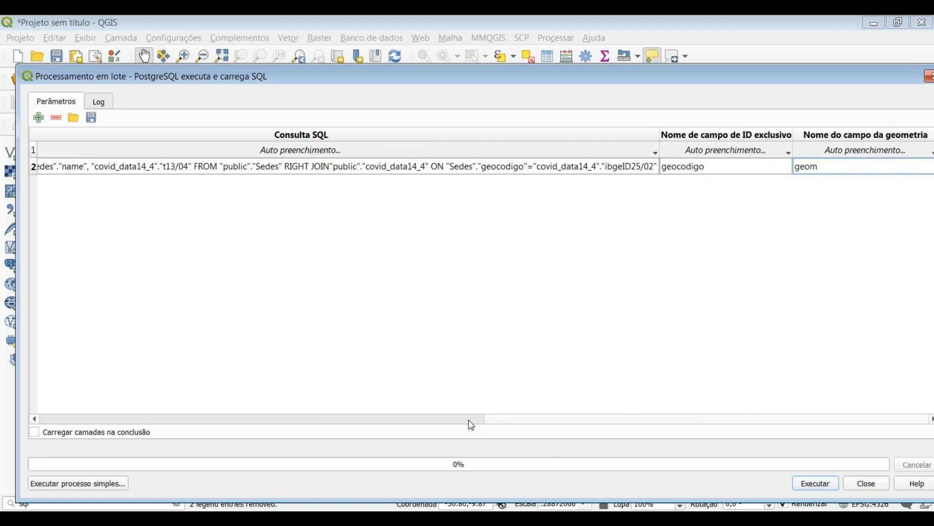
Add a second batch row using the conexao connection and paste the copied right-join query into it
left_click(617, 420)
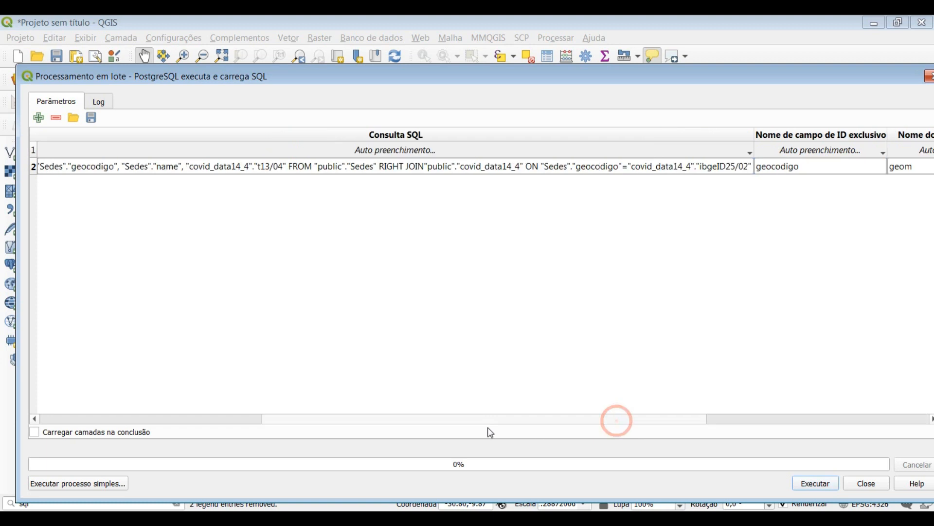
left_click_drag(528, 418, 349, 415)
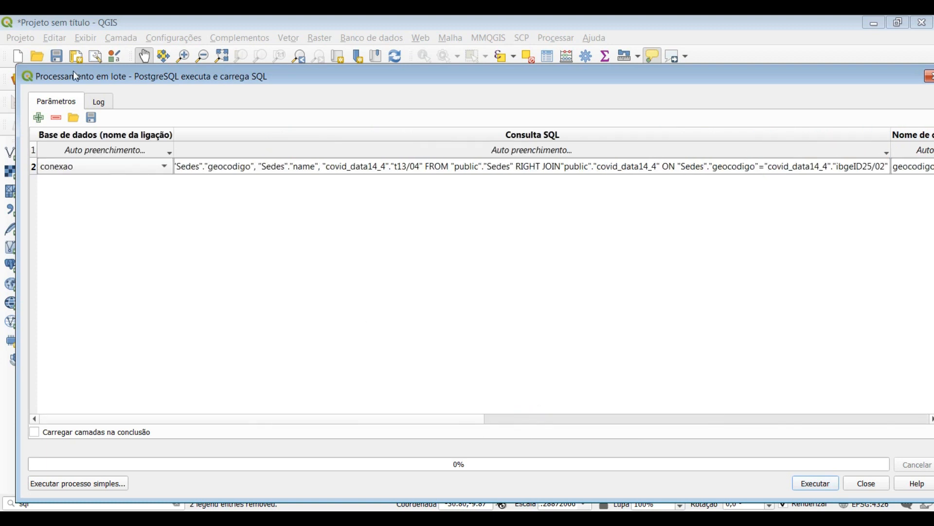
left_click(39, 118)
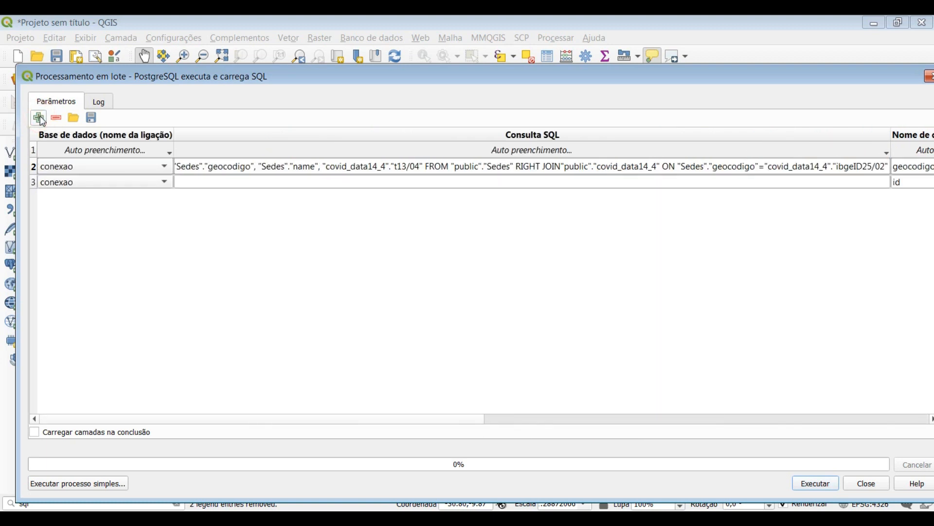
left_click(163, 171)
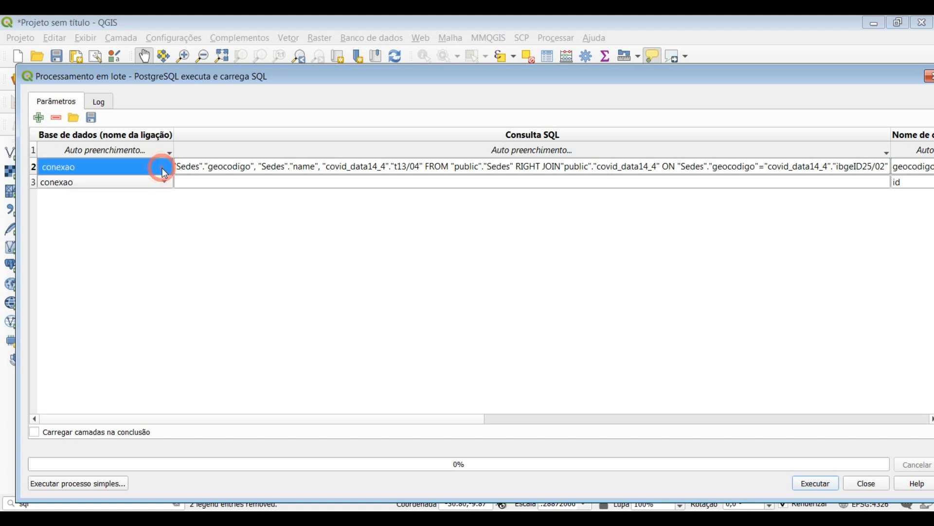
left_click(156, 183)
left_click(152, 180)
left_click(200, 177)
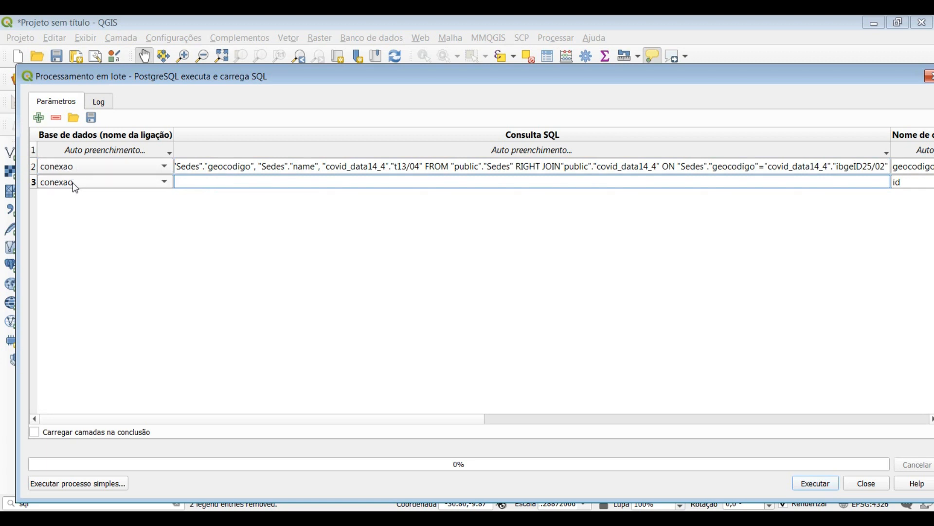
left_click(188, 183)
key("ctrl+v")
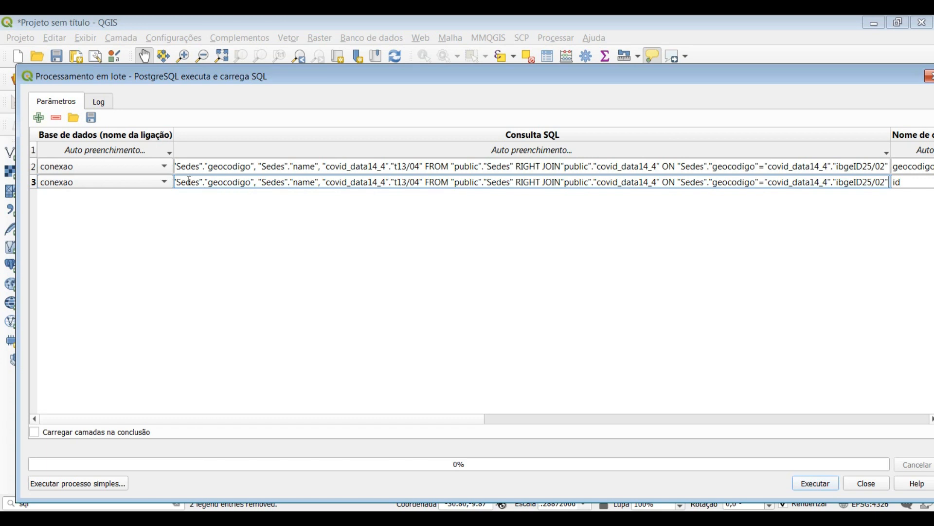
Change the date field in the second batch query to "covid_data14_4"."t14/04"
left_click_drag(185, 183, 402, 183)
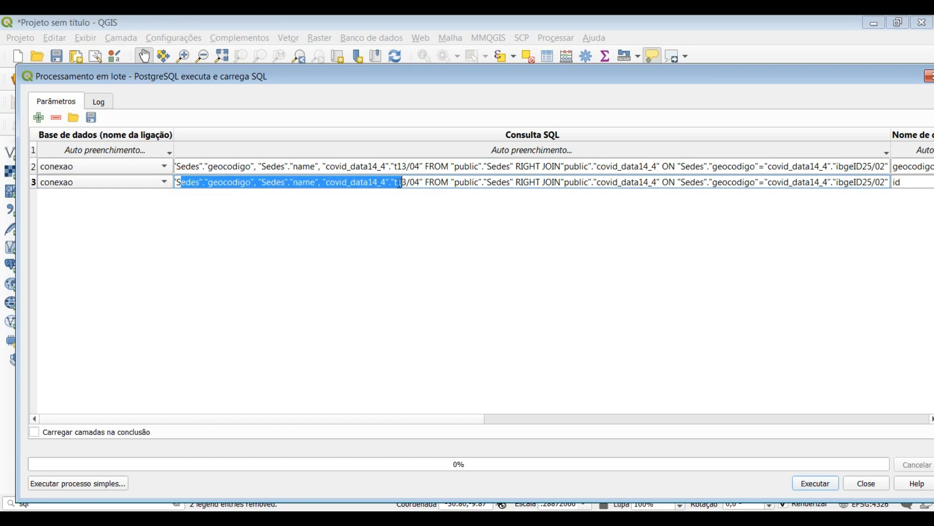
left_click(404, 183)
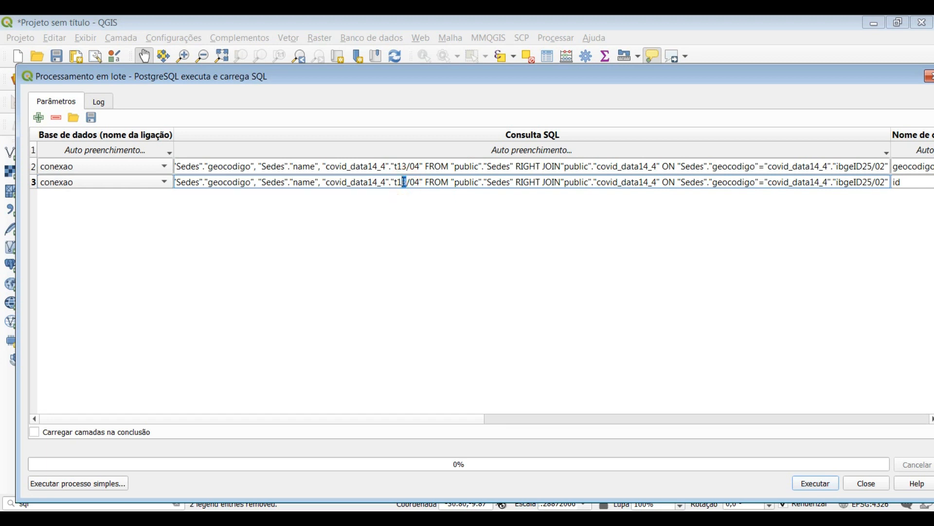
left_click_drag(327, 182, 387, 183)
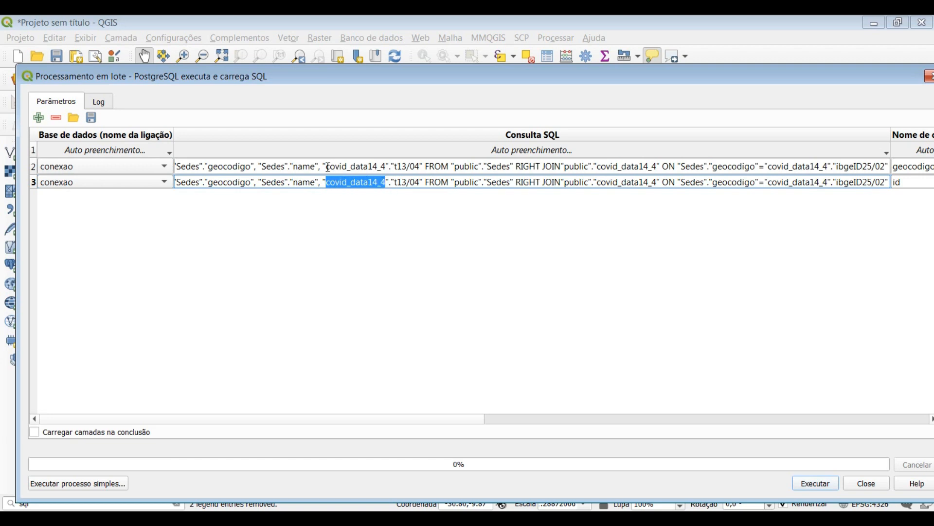
mouse_move(399, 166)
left_mouse_down()
mouse_move(419, 166)
mouse_move(407, 181)
left_mouse_up()
type("4")
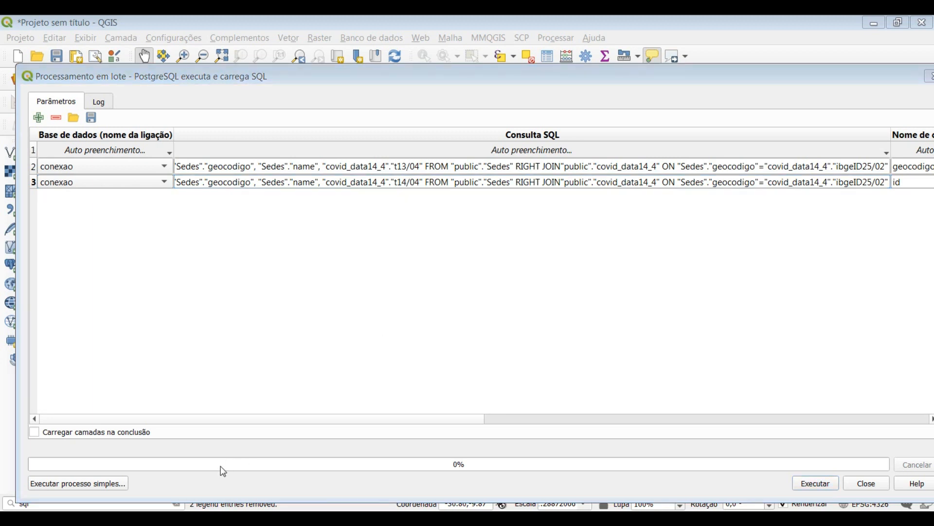
Sort the covid_data14_4 attribute table by t14/04 in descending order to check its totals, and return to the batch dialog
left_click(170, 494)
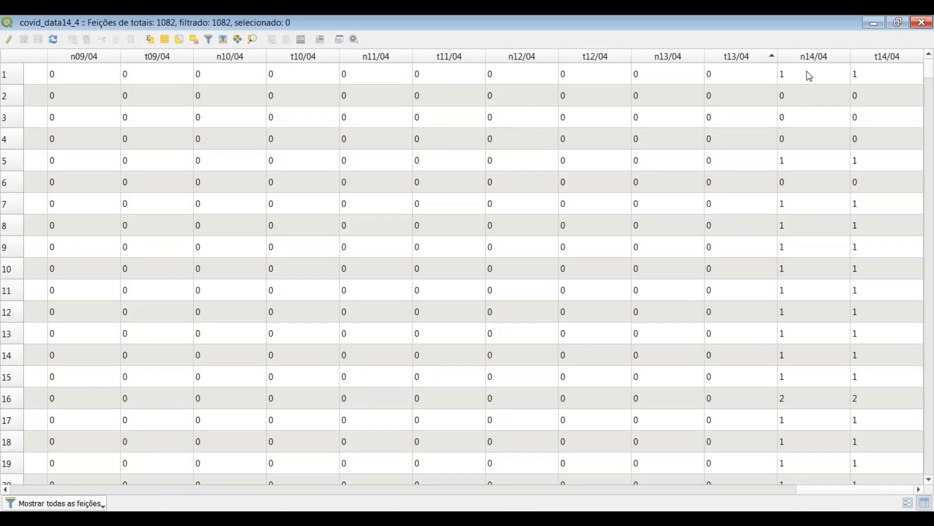
left_click(886, 59)
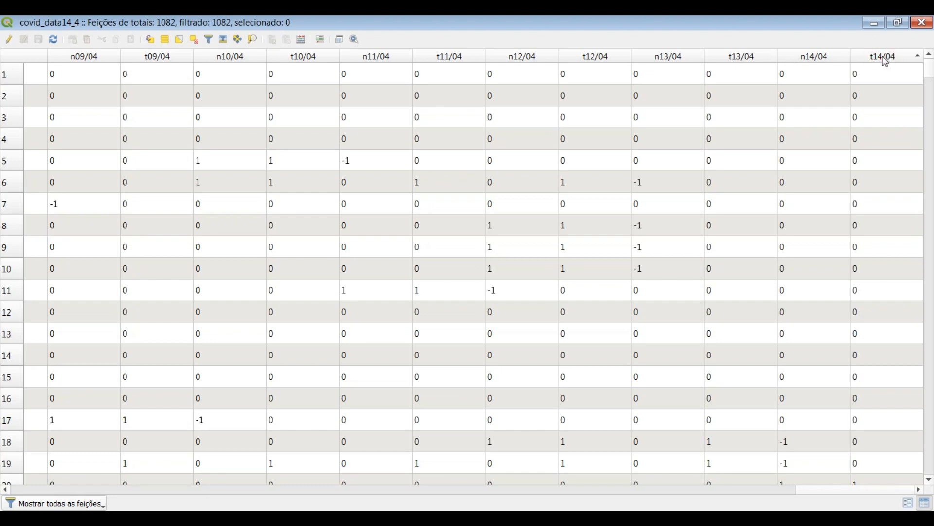
left_click(889, 60)
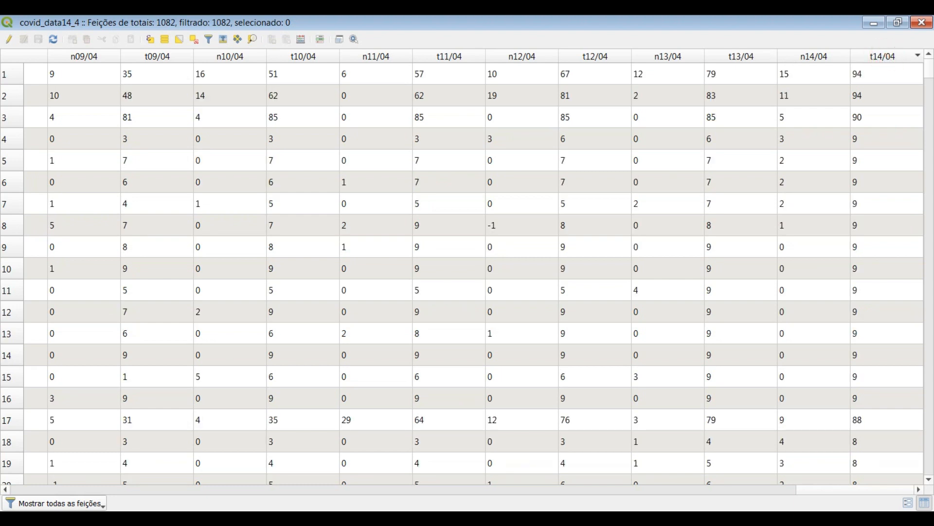
left_click(203, 472)
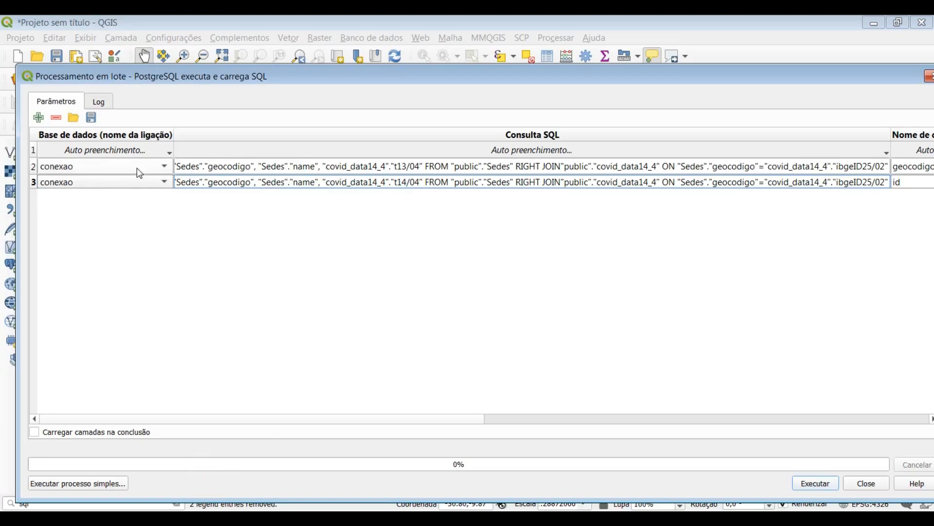
Add three extra rows to the batch and compare the date fields in the t13/04 and t14/04 queries
left_click(39, 117)
left_click(38, 118)
left_click(39, 117)
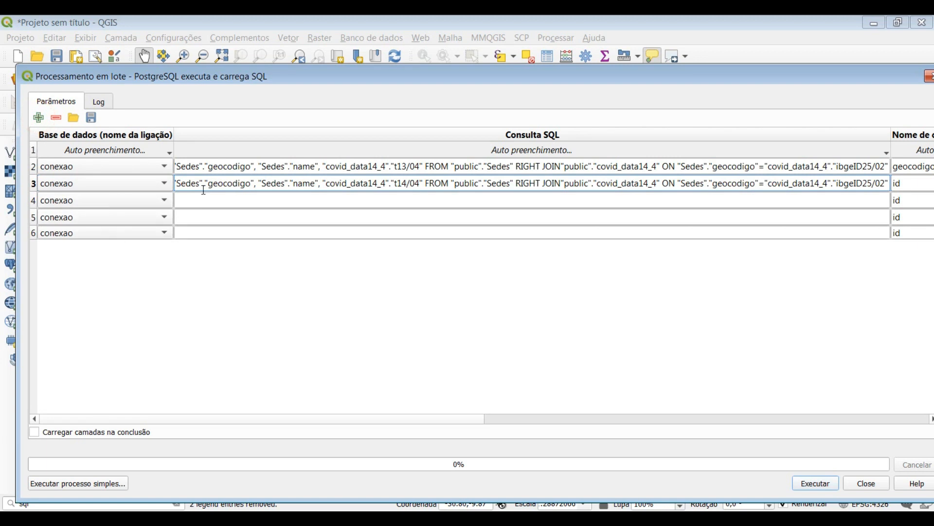
left_click_drag(281, 166, 409, 167)
left_click(357, 185)
left_click(330, 205)
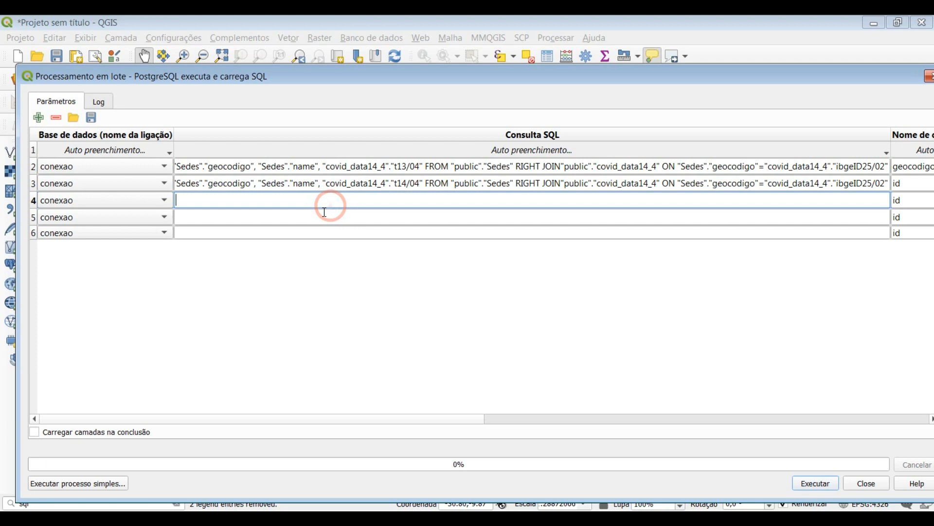
left_click(314, 216)
left_click_drag(395, 183, 420, 185)
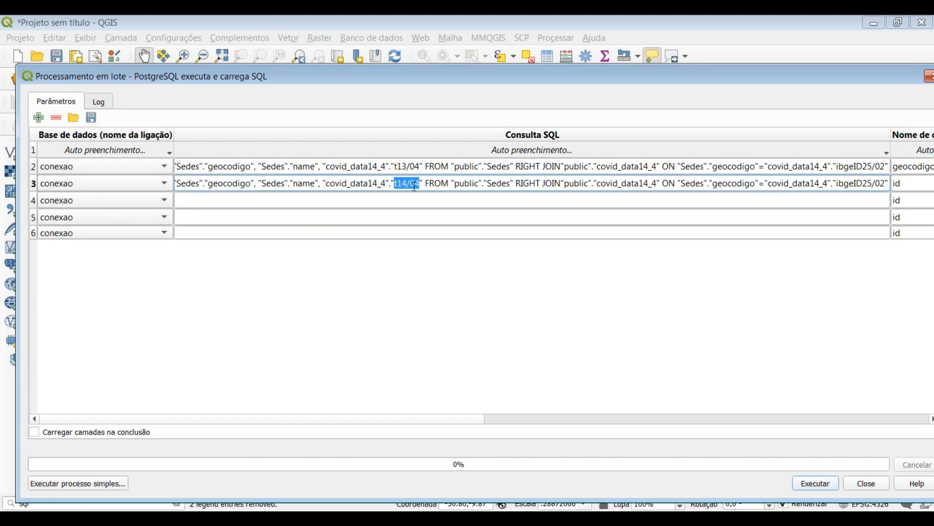
left_click(336, 166)
left_click_drag(391, 166, 420, 184)
left_click(394, 184)
Remove the three empty rows from the batch, keeping only the t13/04 and t14/04 queries
left_click(32, 201)
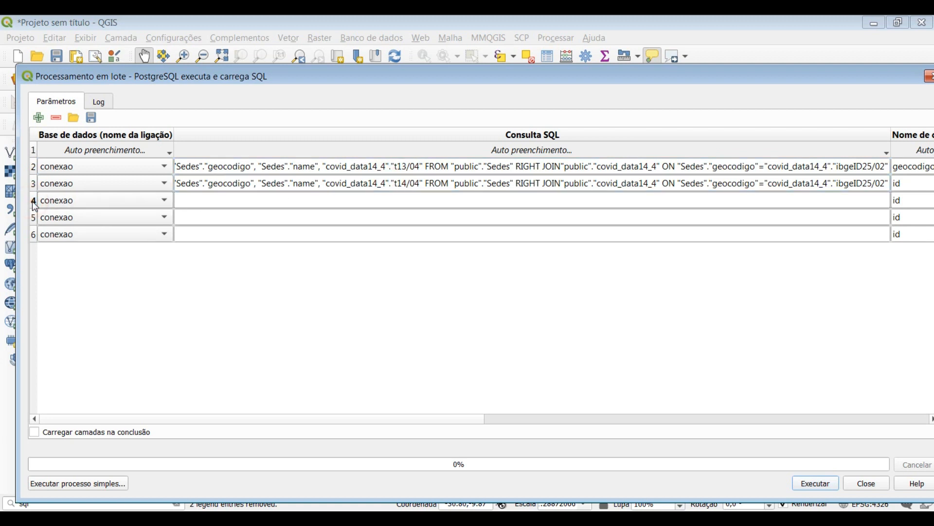
left_click(56, 117)
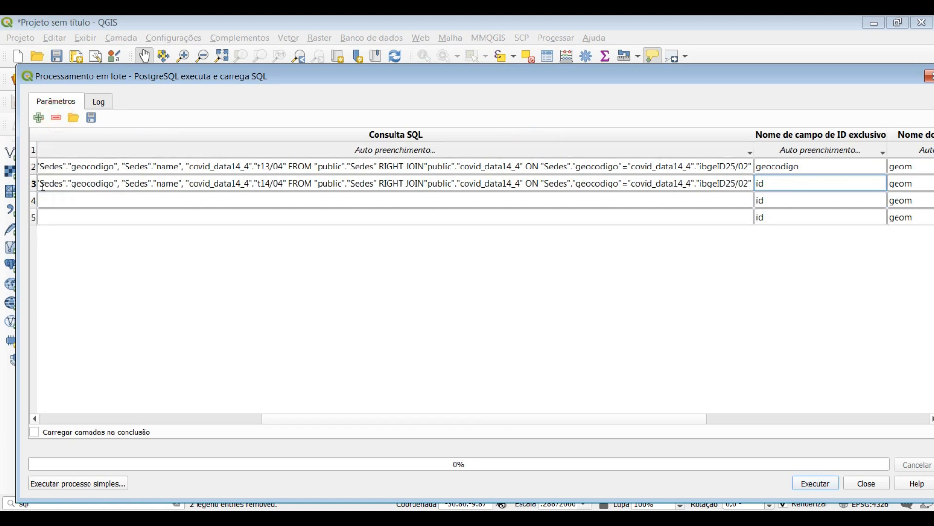
left_click(32, 217)
left_click(56, 118)
left_click(33, 199)
left_click(55, 117)
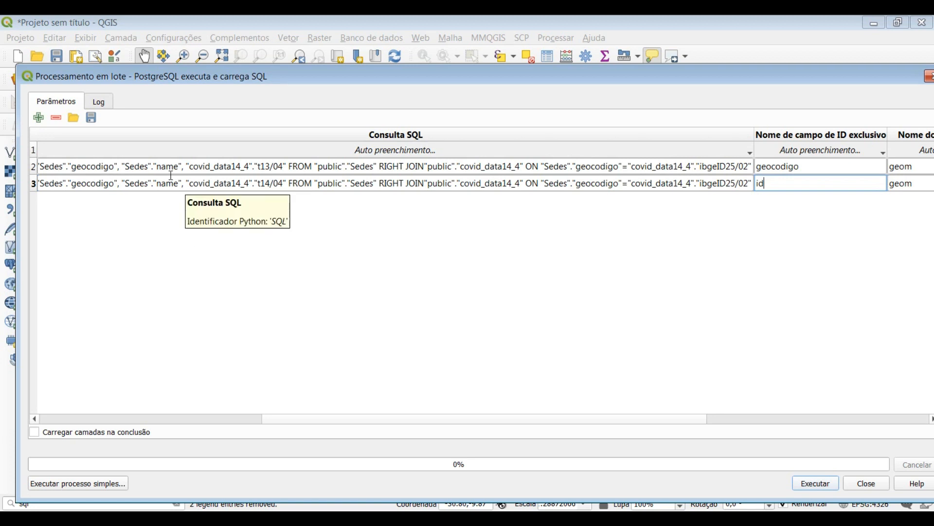
Enable loading layers on completion and set the second query's unique ID field name to geocodigo
left_click(35, 433)
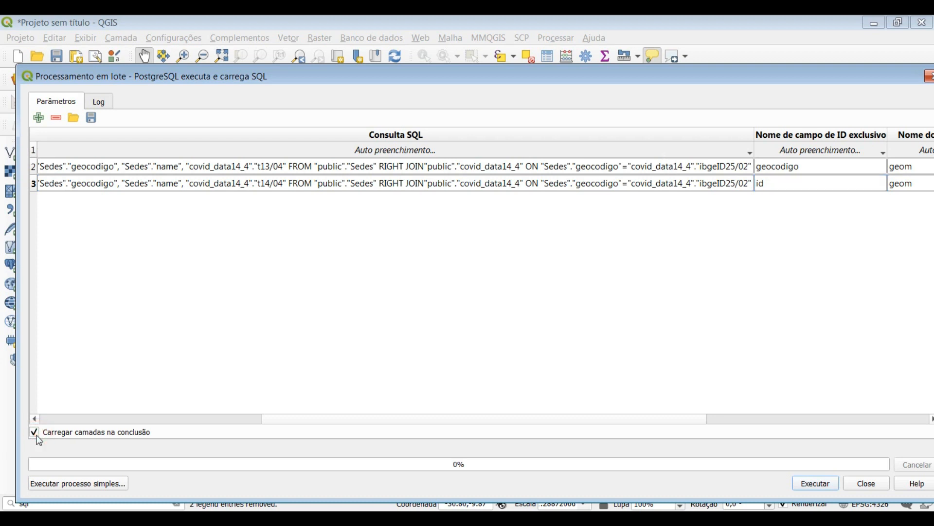
left_click(818, 482)
double_click(784, 190)
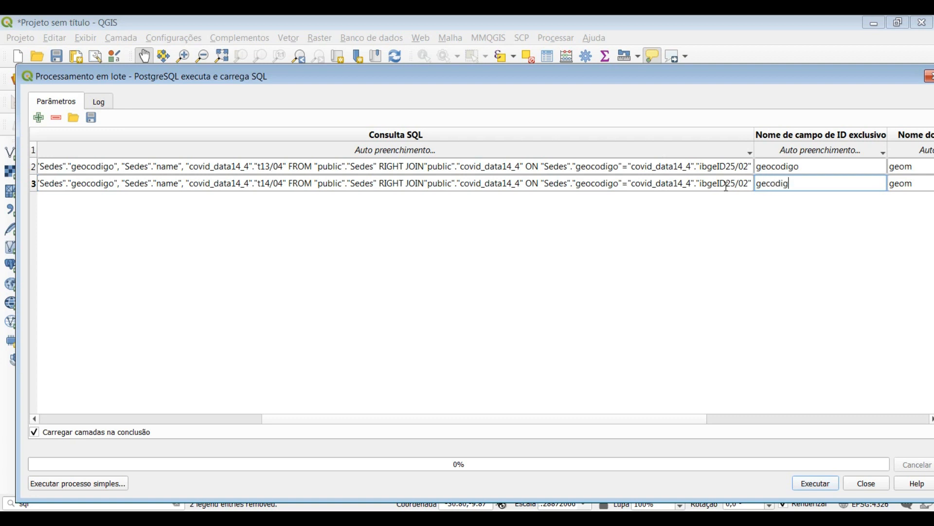
Run the batch, move its dialog clear of the layer list, and return to the batch parameters
left_click(821, 483)
left_click_drag(473, 76, 489, 32)
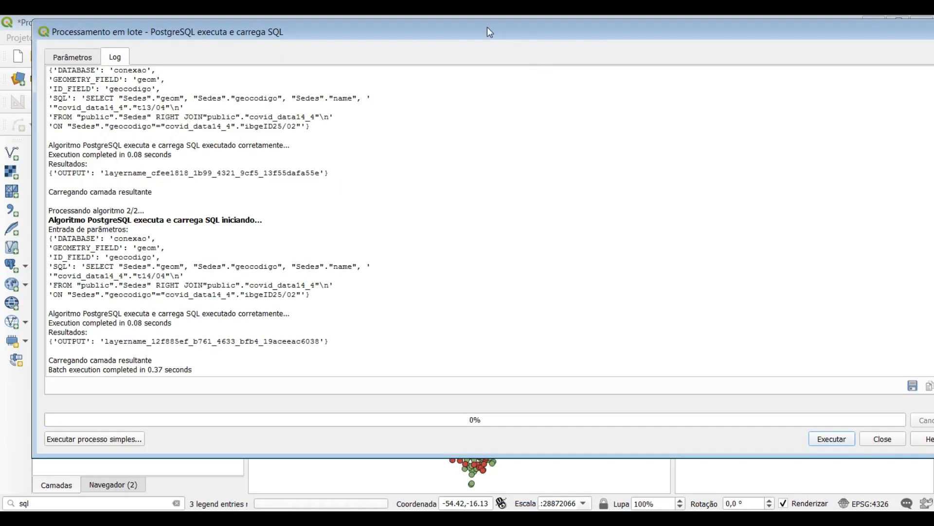
left_click_drag(370, 32, 532, 372)
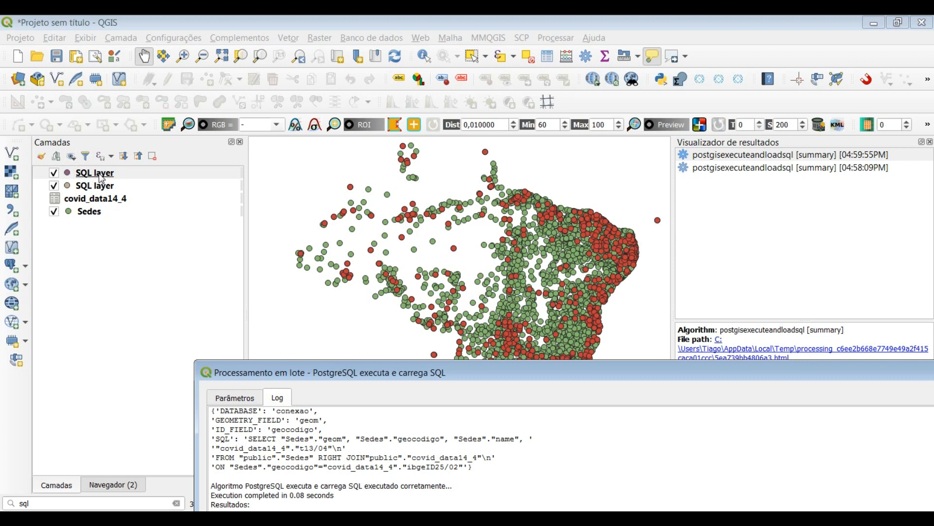
left_click_drag(560, 377, 468, 174)
left_click_drag(237, 176, 303, 321)
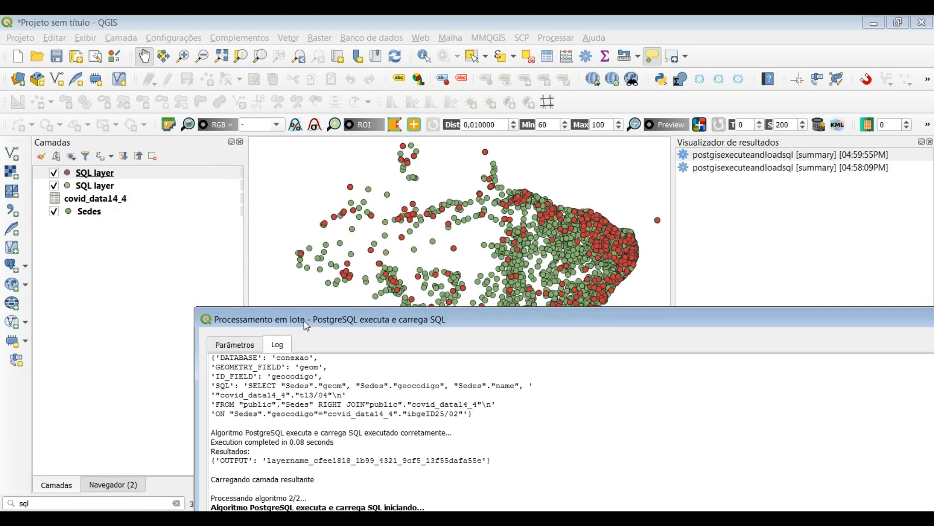
left_click(236, 345)
left_click_drag(448, 311, 412, 279)
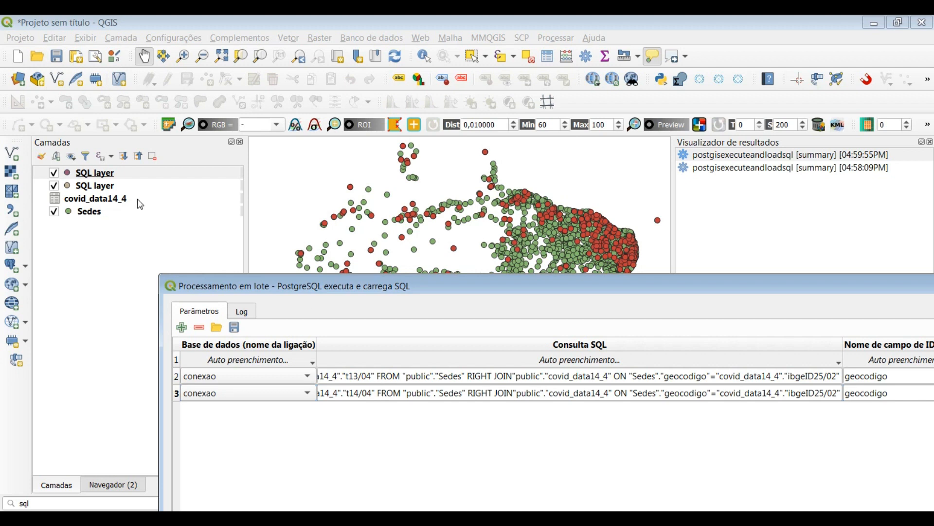
Inspect the upper SQL layer's attribute table and match its date column to the t14/04 query
right_click(116, 172)
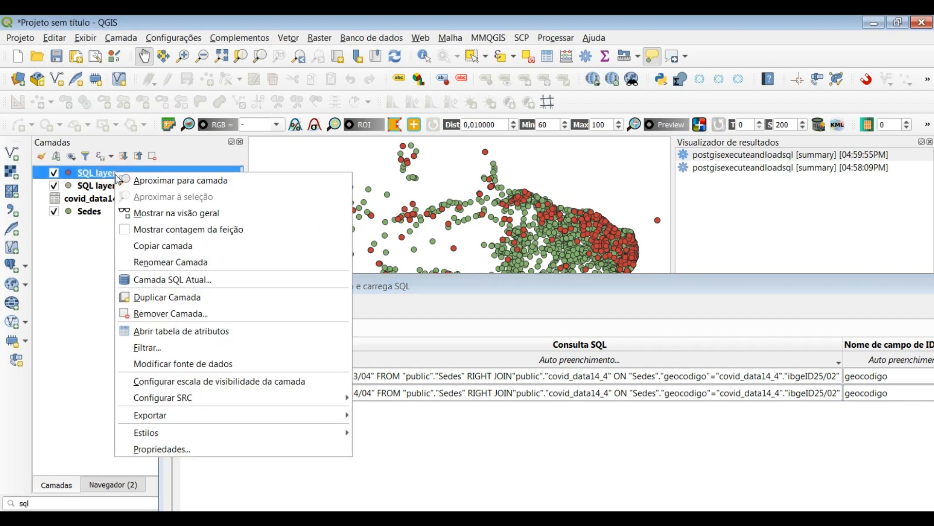
left_click(173, 333)
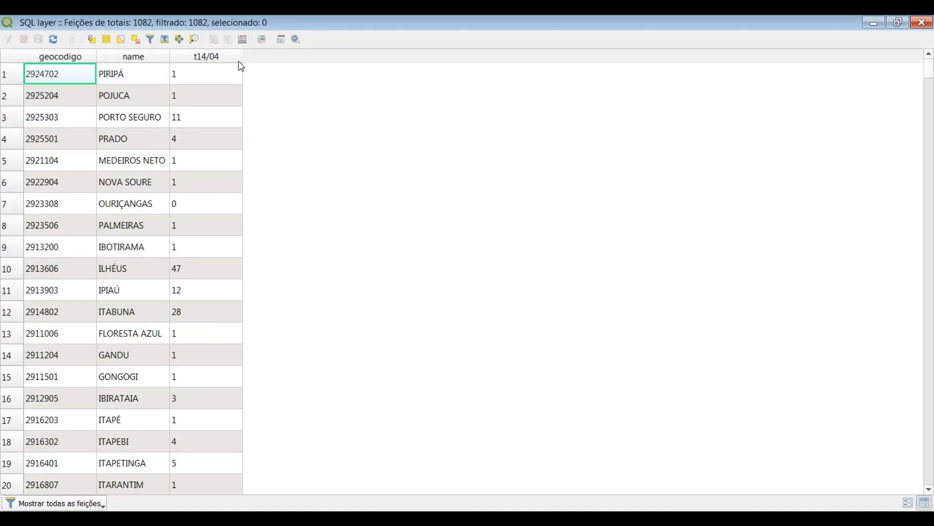
left_click(922, 23)
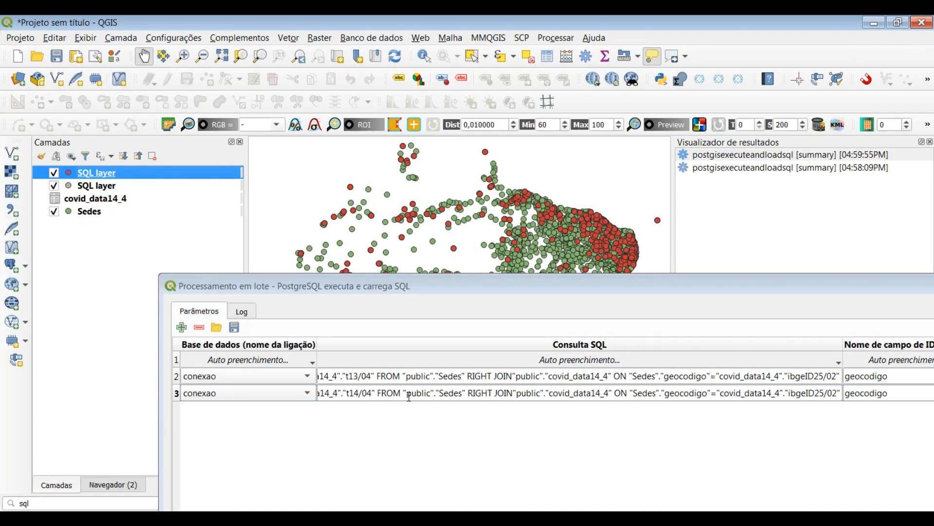
left_click_drag(347, 393, 376, 394)
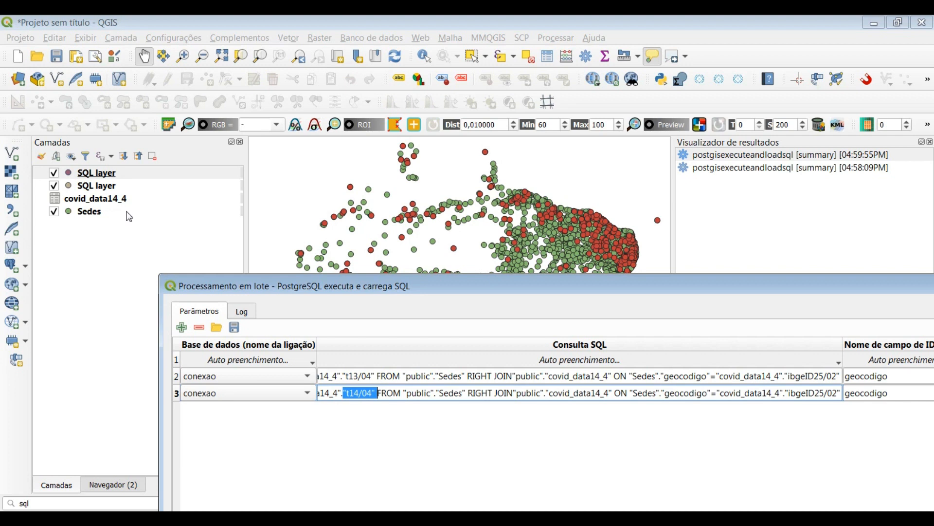
Inspect the lower SQL layer's attribute table and match its date column to the t13/04 query
left_click(110, 186)
right_click(110, 190)
left_click(207, 365)
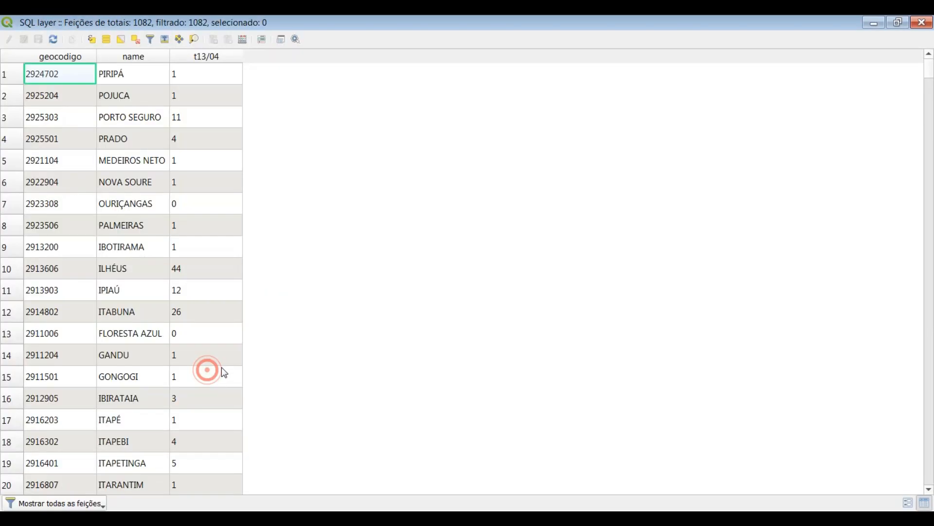
left_click(924, 25)
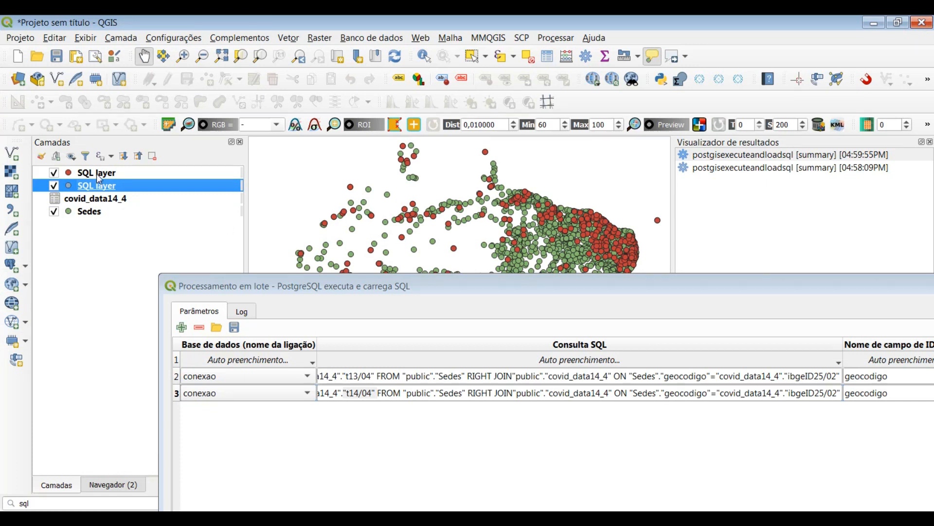
left_click(97, 174)
left_click(99, 187)
double_click(355, 376)
left_click_drag(349, 376, 372, 377)
Start saving the batch as a JSON file named teste in the Desktop folder
left_click_drag(423, 287, 387, 213)
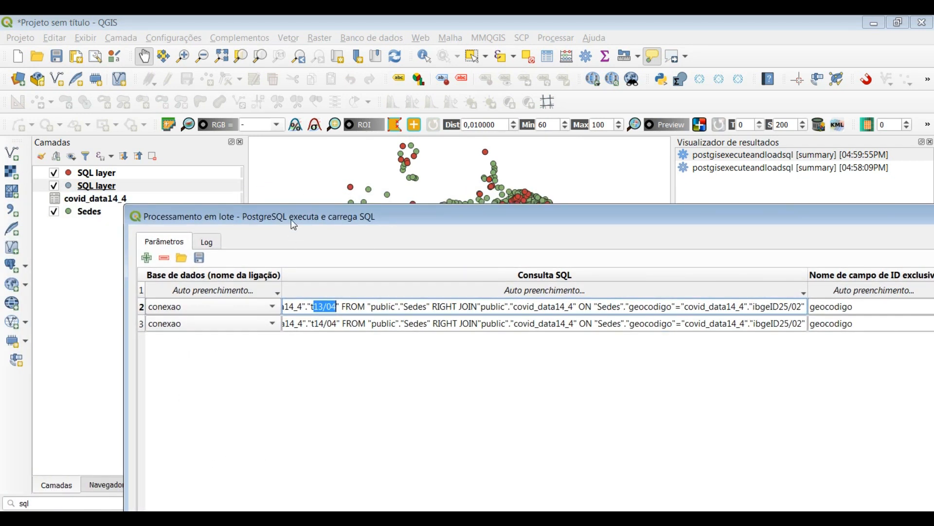
left_click_drag(341, 220, 265, 186)
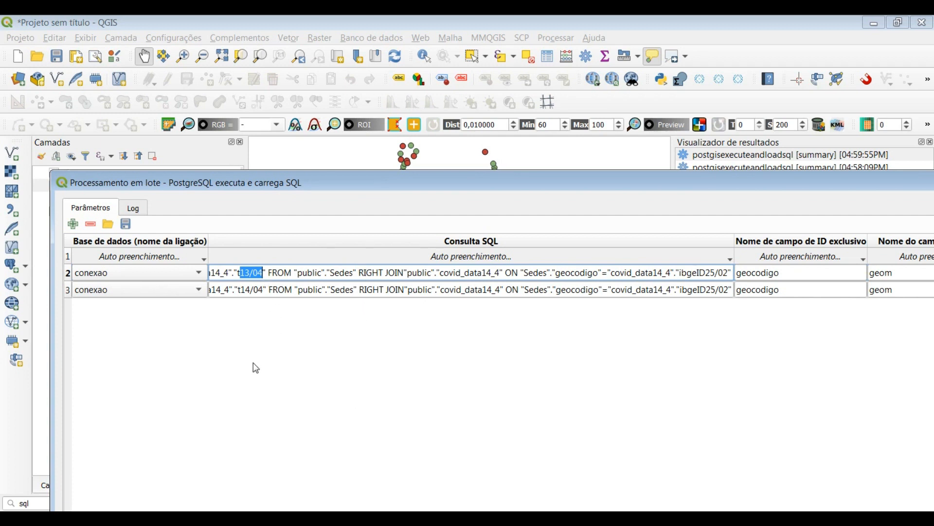
left_click(129, 232)
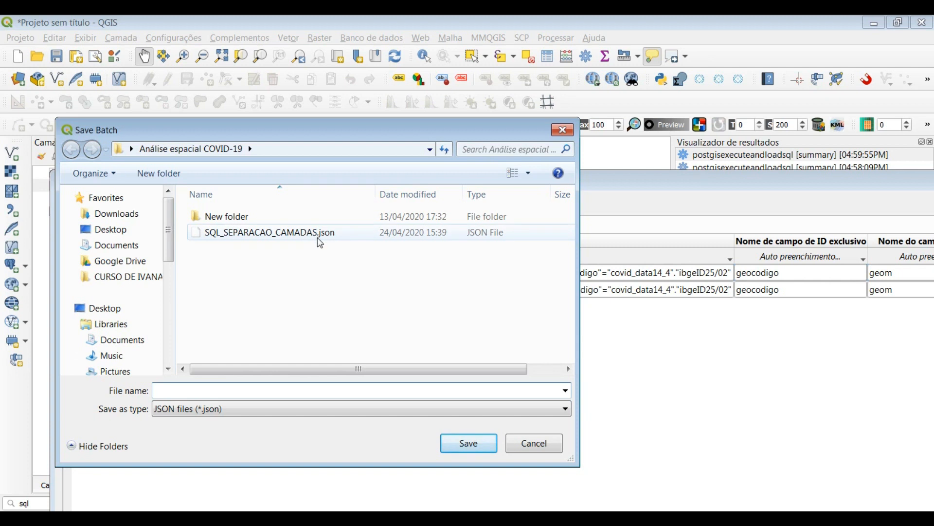
left_click(160, 419)
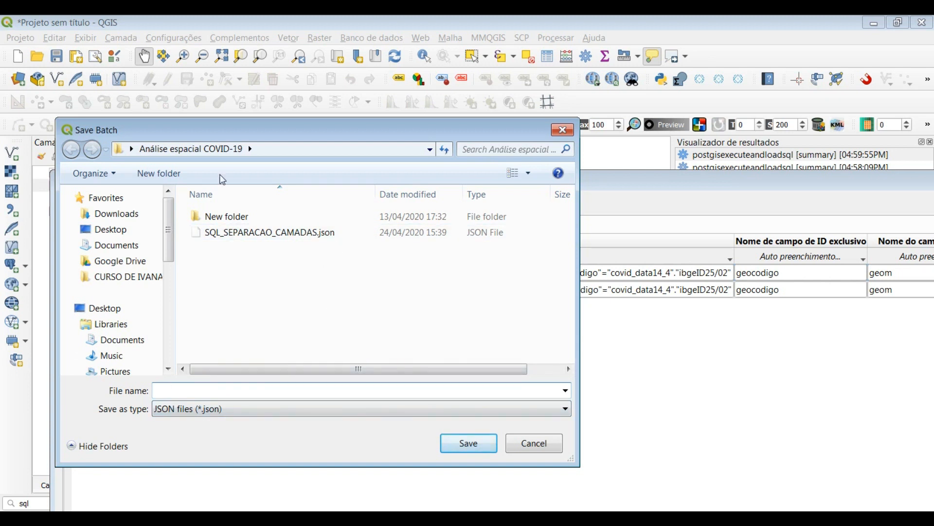
left_click(109, 229)
left_click(211, 406)
left_click(206, 392)
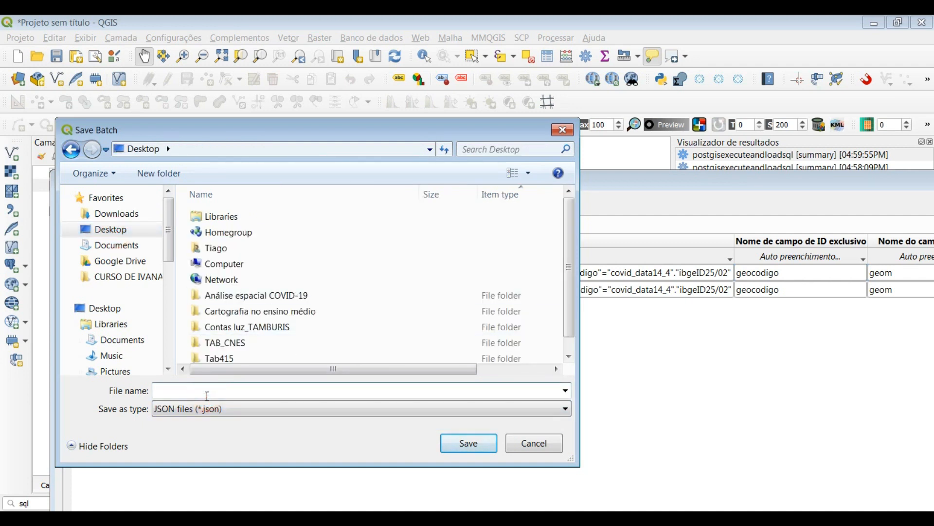
type("teste")
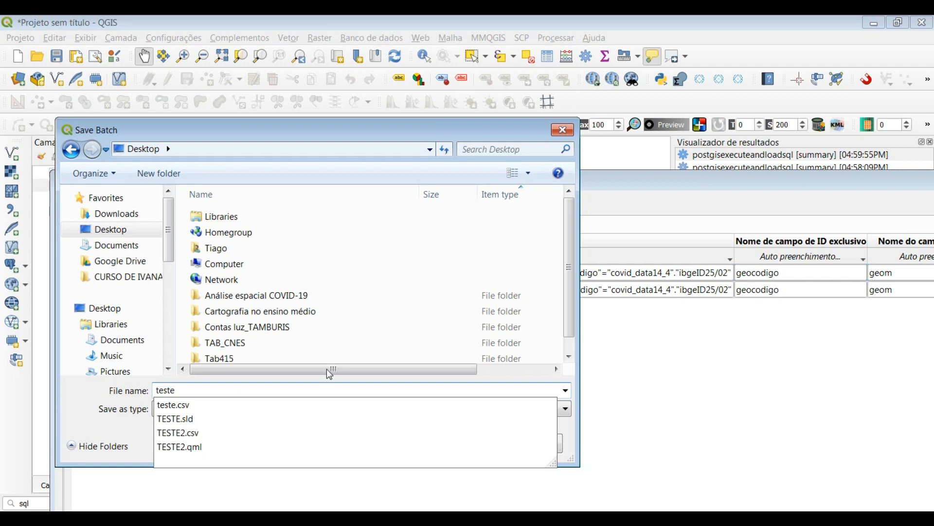
left_click(375, 342)
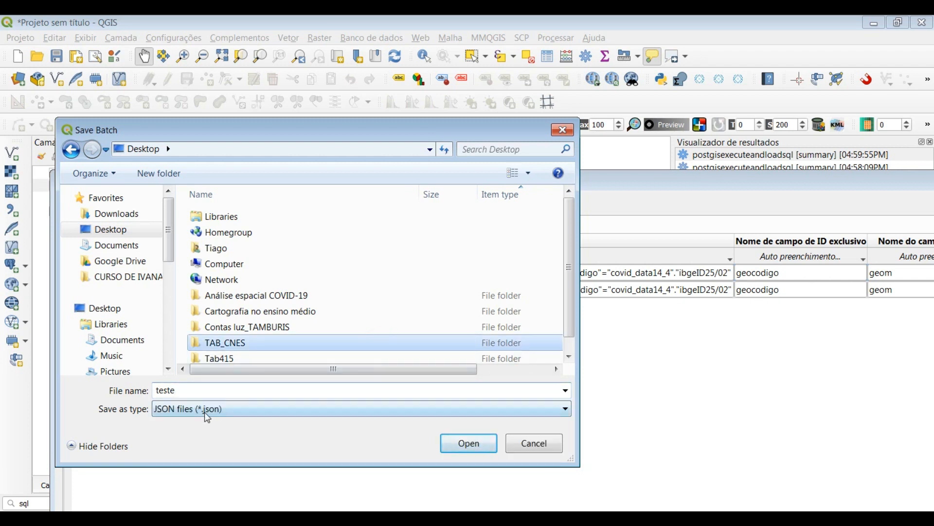
left_click(470, 445)
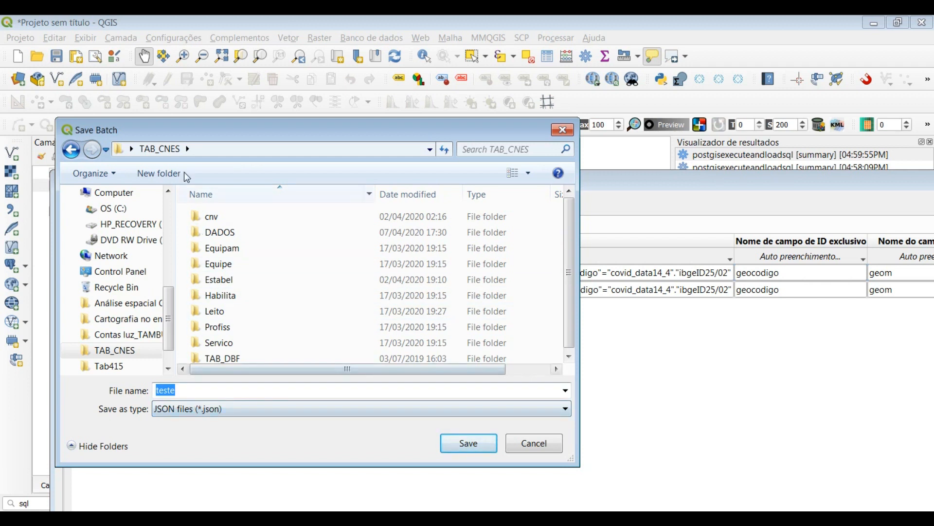
left_click(172, 334)
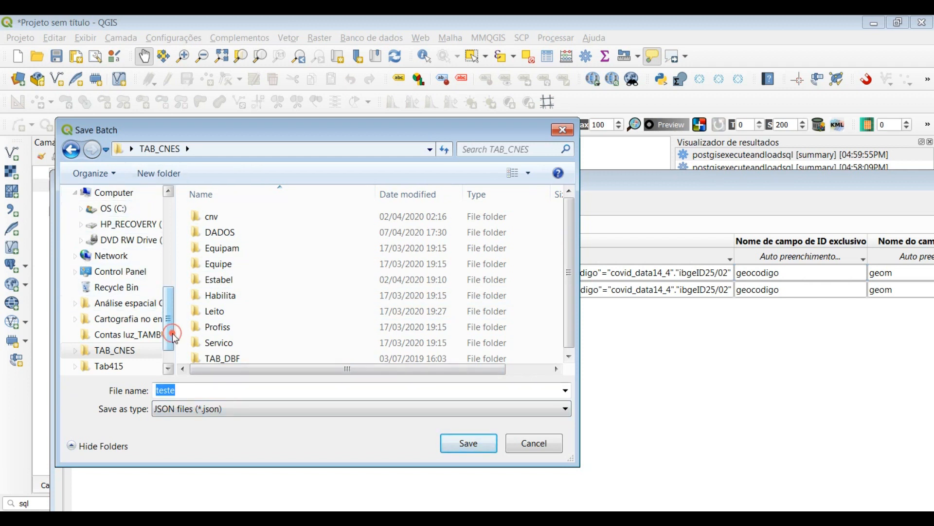
left_click_drag(172, 334, 171, 244)
left_click(119, 229)
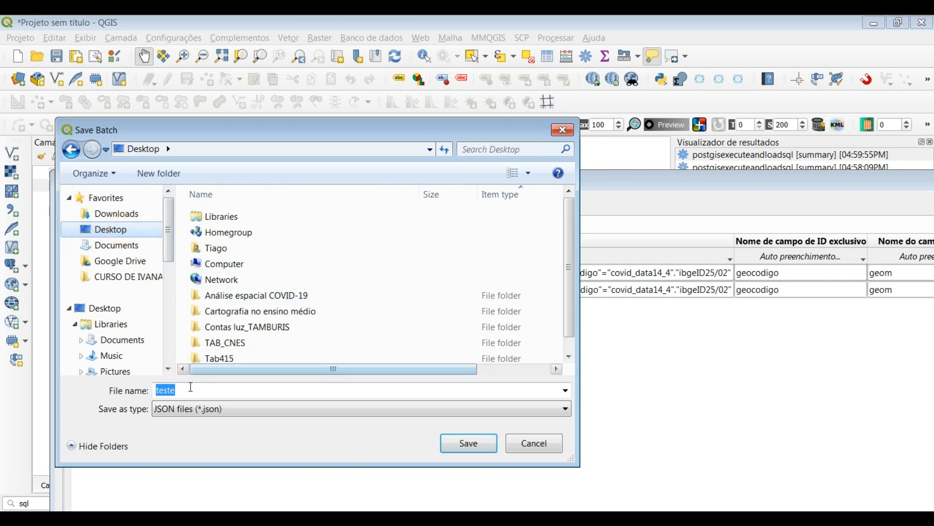
Save the batch to the Desktop as a JSON file named teste-2
left_click(185, 391)
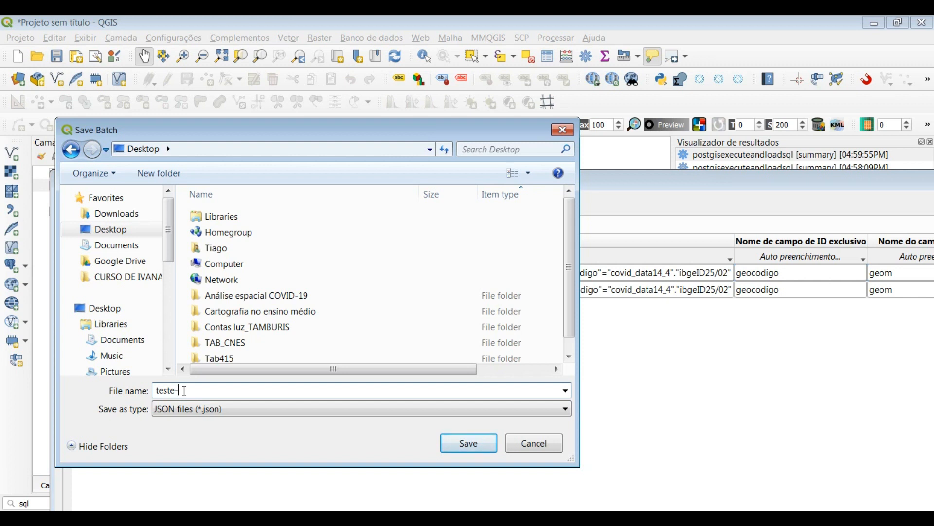
left_click(466, 444)
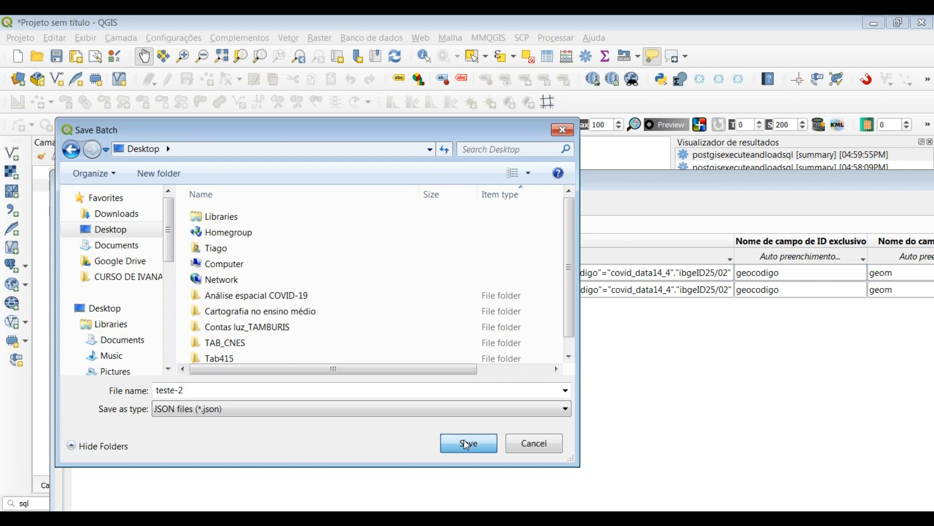
left_click(466, 444)
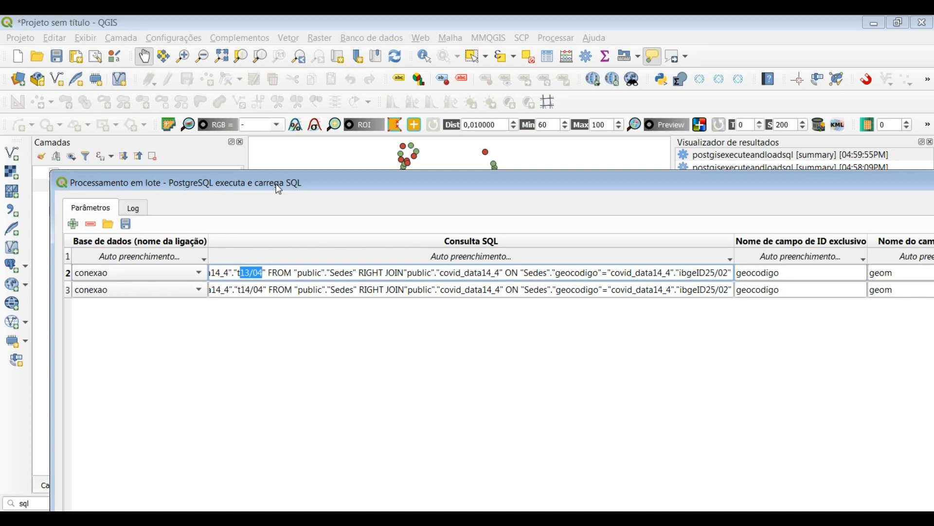
Bring the batch dialog fully into reach and close it
left_click_drag(276, 184, 243, 102)
left_click_drag(426, 101, 424, 162)
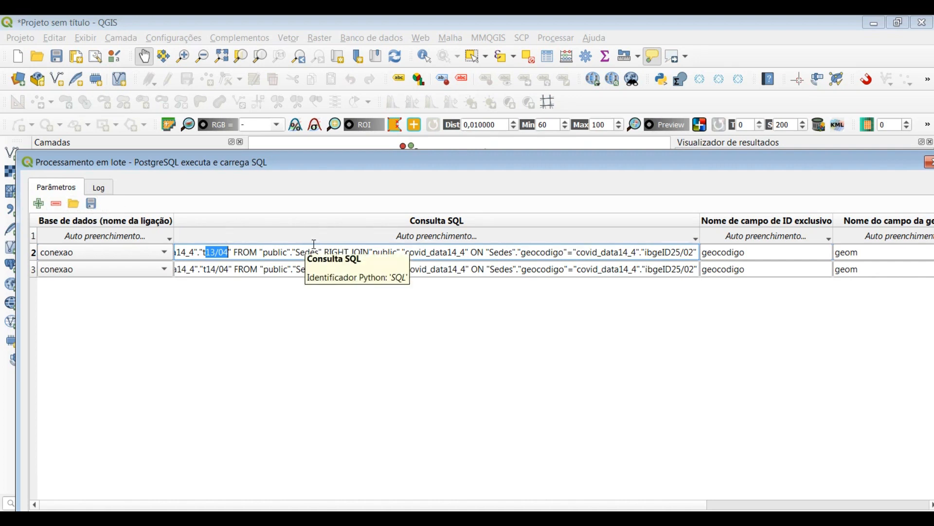
left_click_drag(250, 163, 201, 134)
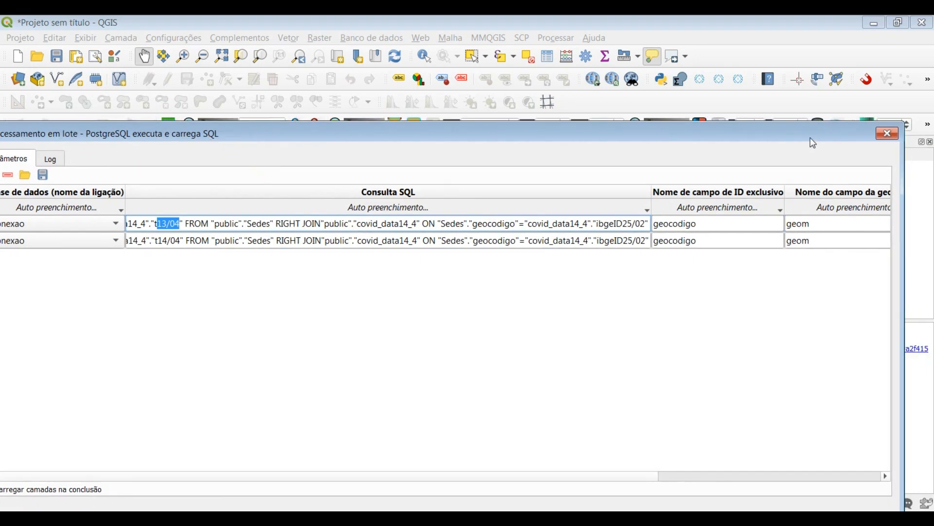
left_click(888, 133)
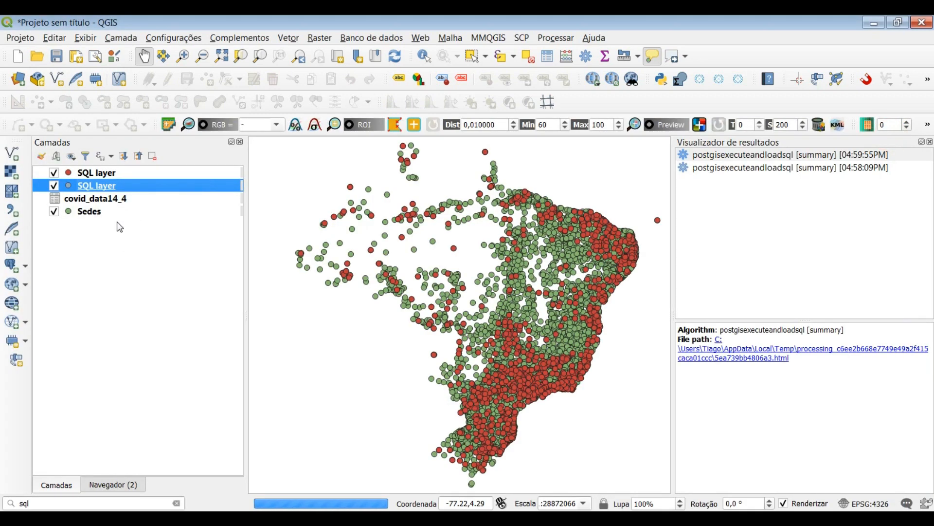
Remove both SQL layer entries from the project
left_click(100, 173)
left_click(103, 189, "shift")
right_click(102, 188)
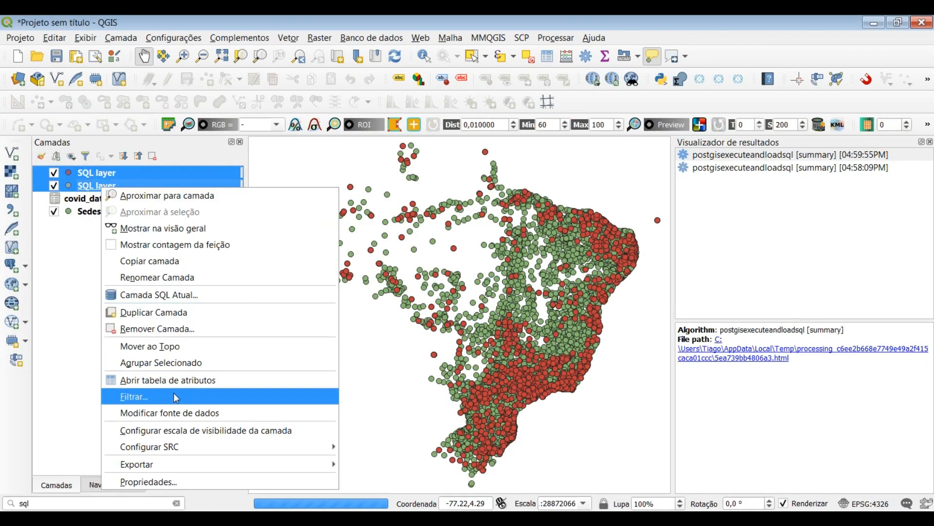
left_click(165, 329)
left_click(461, 286)
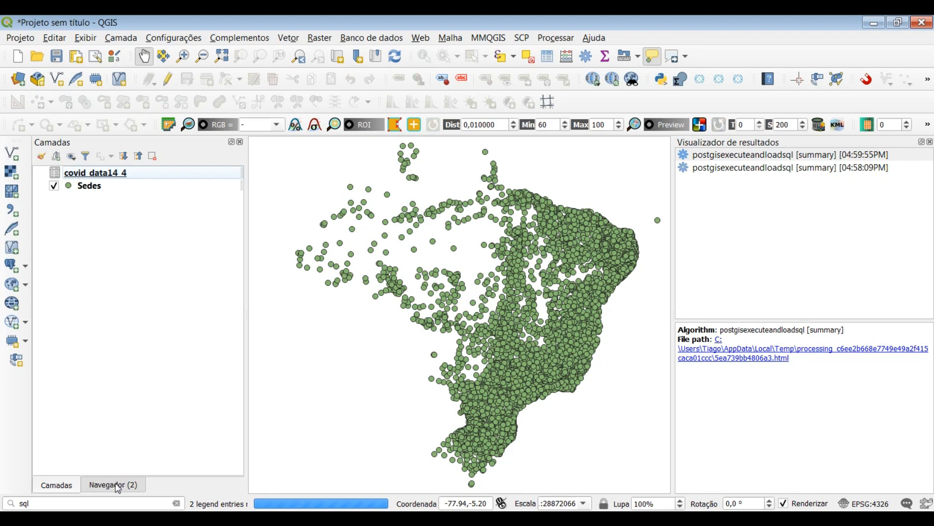
Reopen the PostgreSQL executa e carrega SQL algorithm and switch it to batch processing
left_click(106, 500)
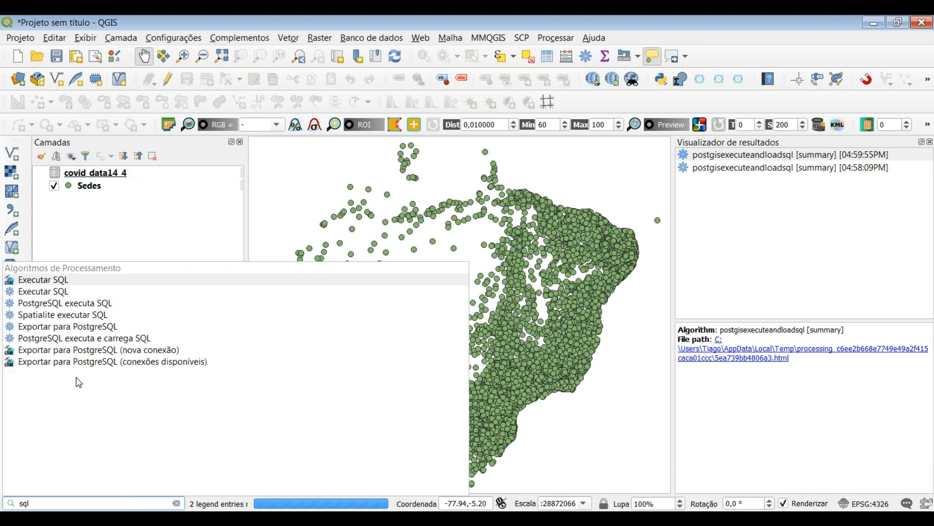
left_click(93, 343)
left_click_drag(176, 155, 257, 93)
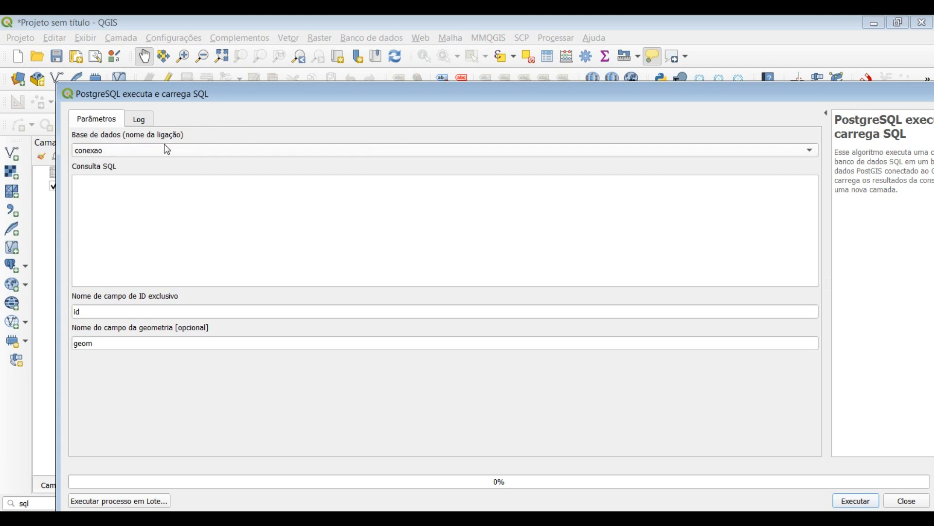
left_click(118, 504)
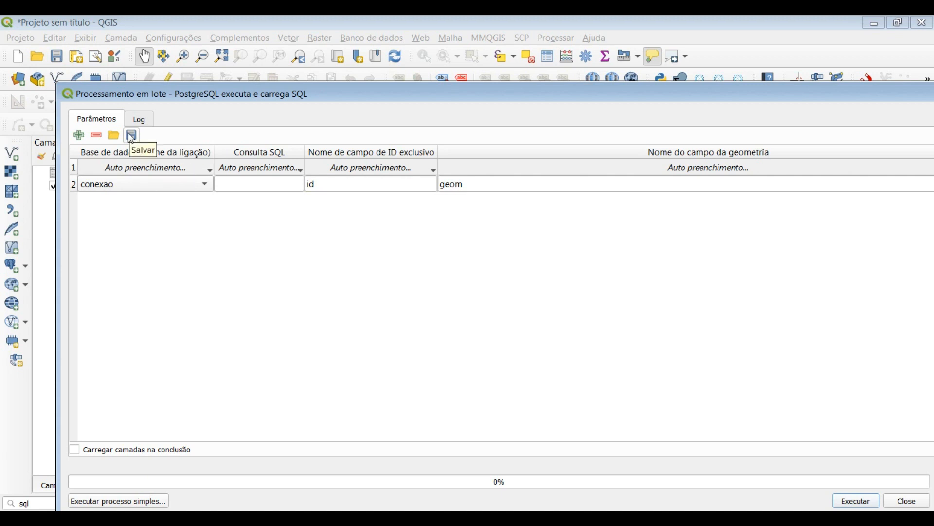
left_click(246, 184)
left_click(325, 183)
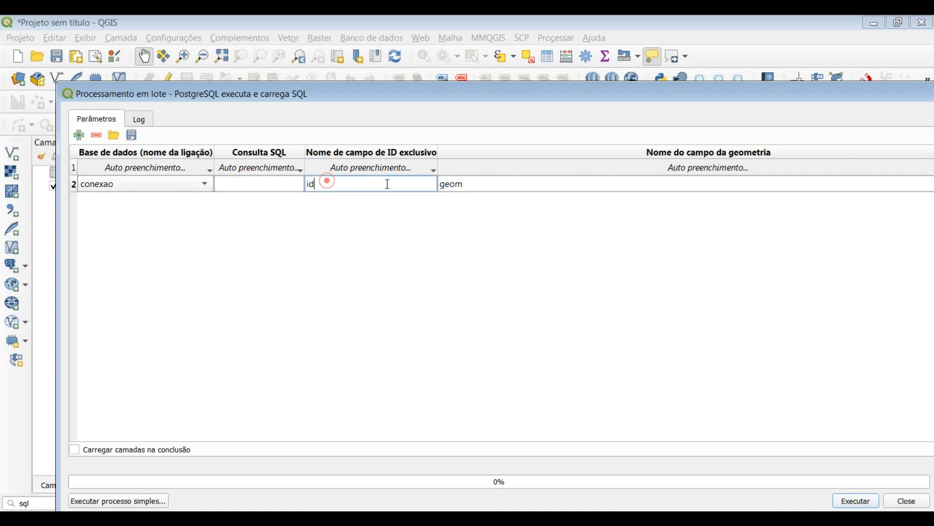
Load the saved batch teste-2.json from the Desktop and widen the SQL query column to fit more text
left_click(114, 136)
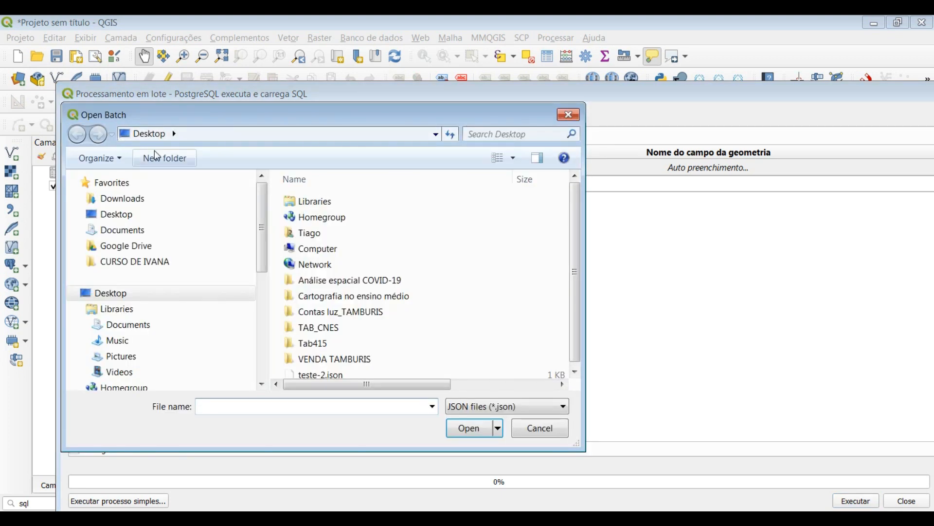
left_click(107, 215)
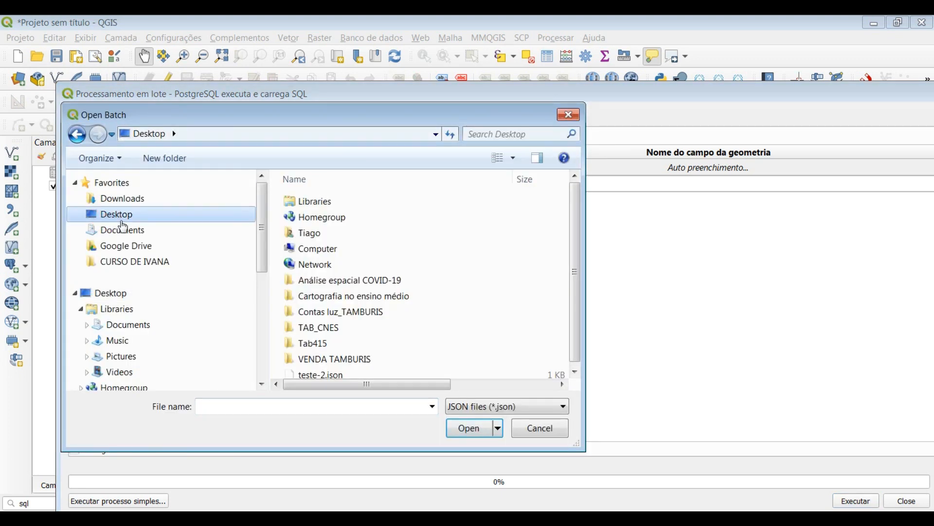
left_click(322, 374)
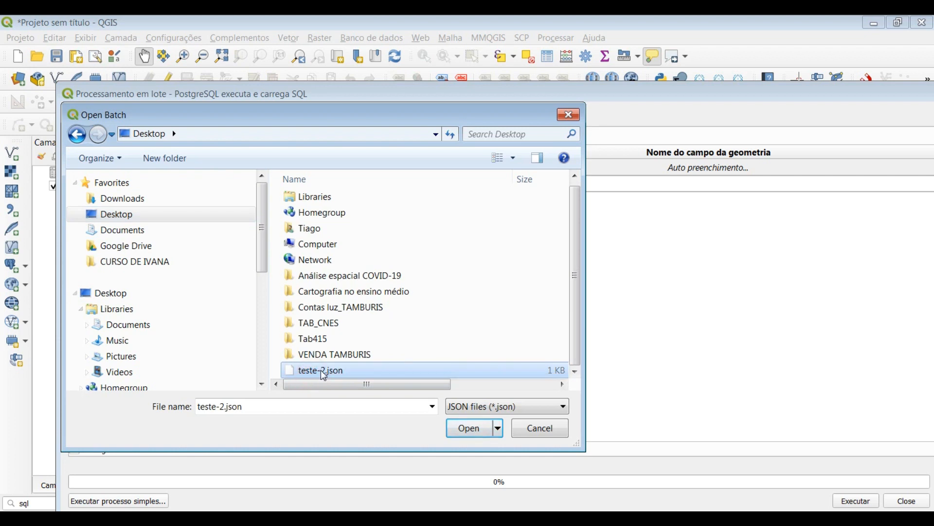
left_click(471, 432)
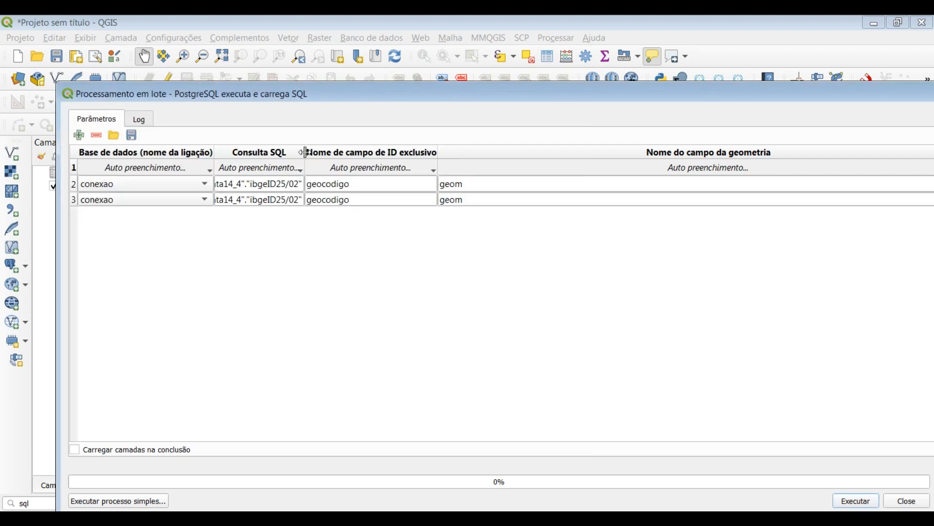
double_click(305, 152)
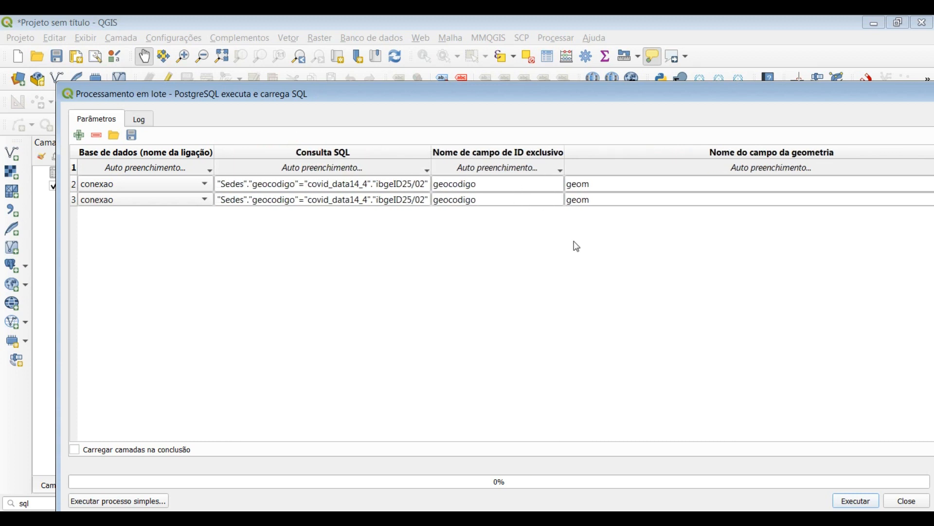
Run the loaded batch and close its dialog
left_click_drag(455, 88, 437, 22)
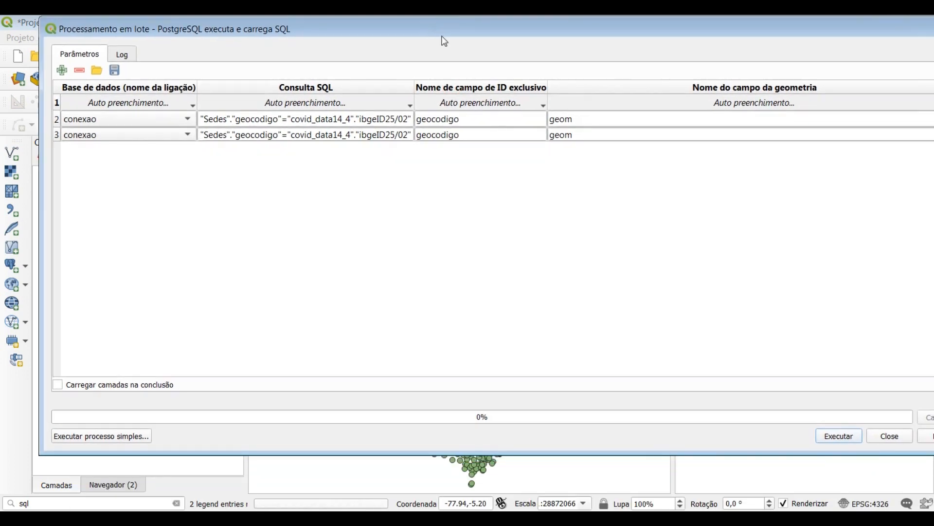
left_click(837, 438)
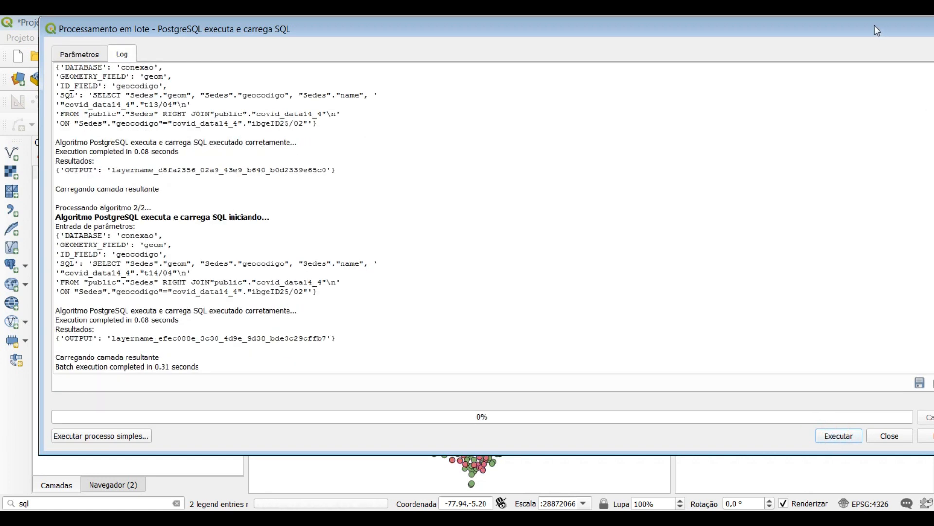
left_click_drag(874, 26, 632, 68)
left_click(716, 72)
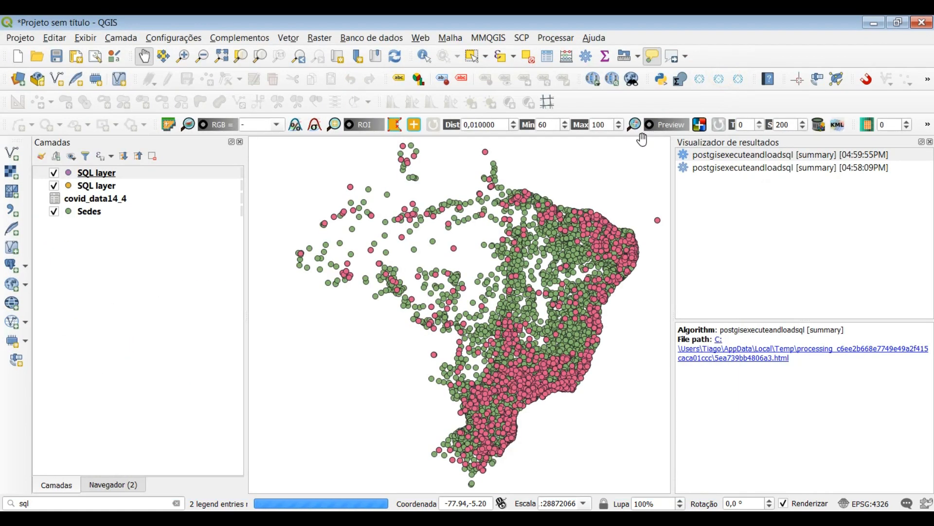
Rename the upper SQL layer as t14/04
left_click(109, 190)
left_click(95, 174)
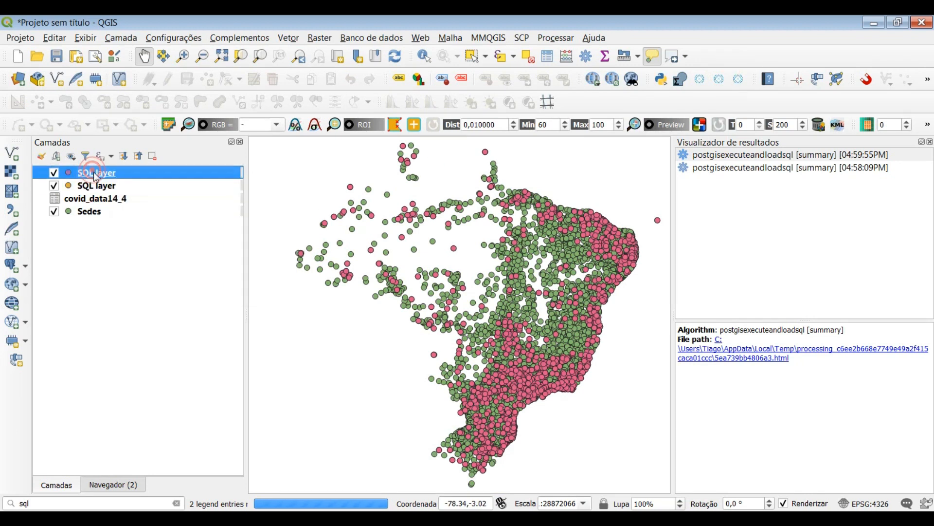
right_click(96, 176)
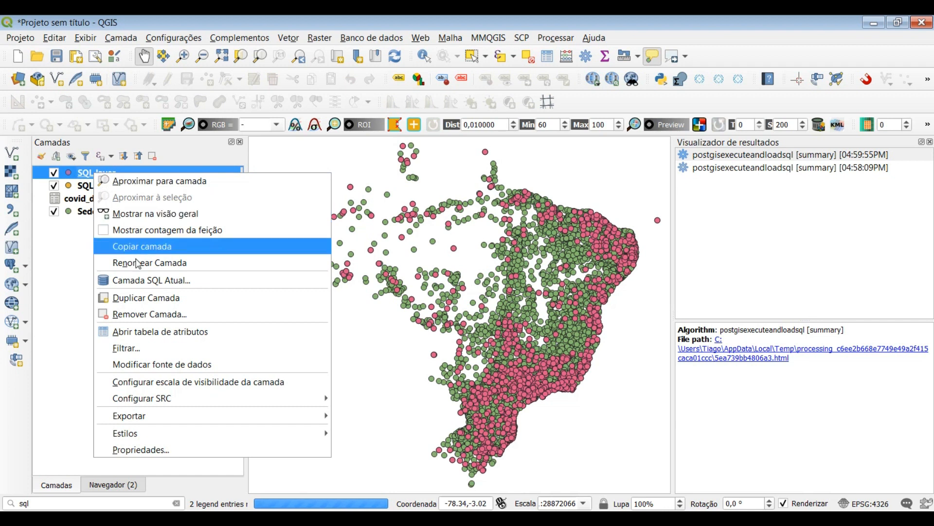
left_click(146, 263)
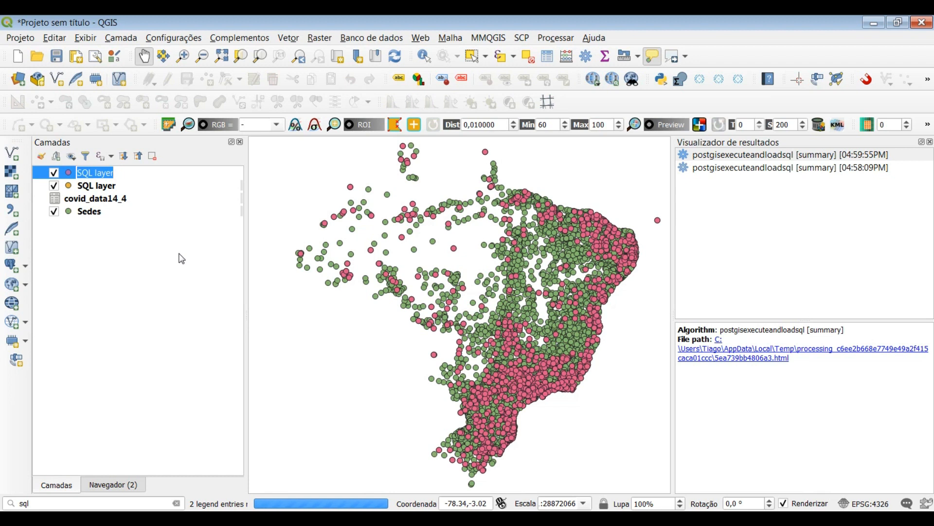
type("t14/04")
Rename the lower SQL layer as t13/04
left_click(104, 190)
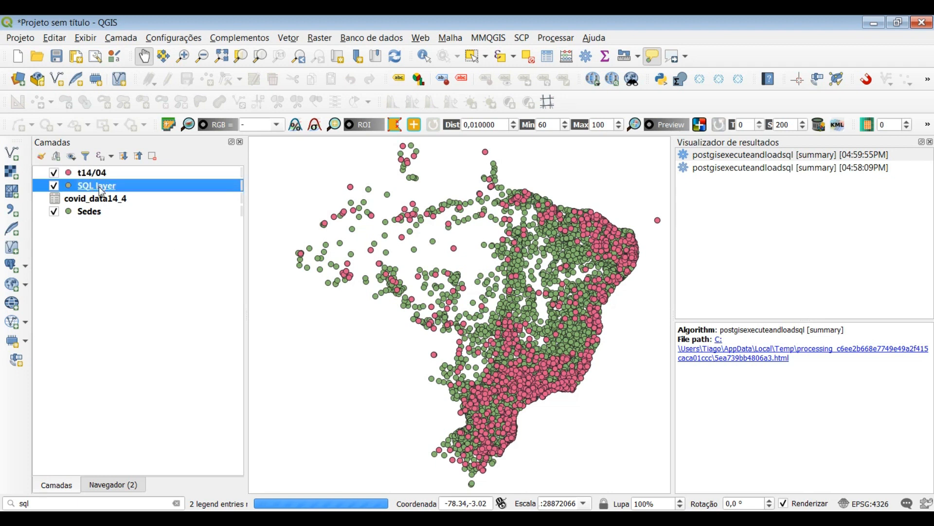
right_click(100, 188)
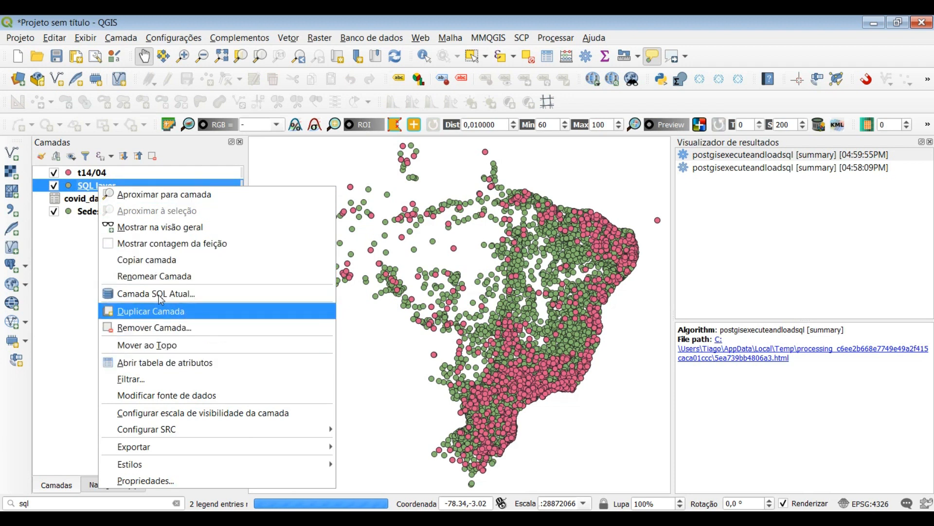
left_click(157, 276)
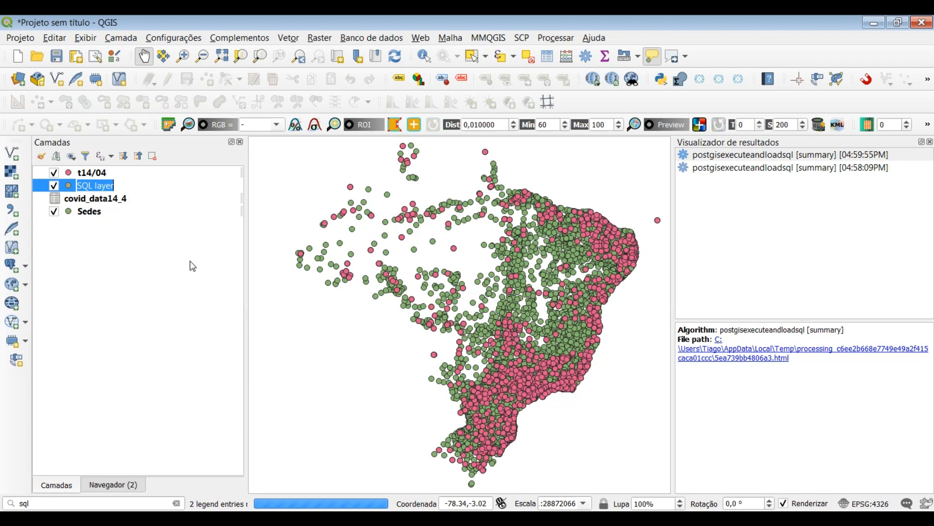
type("t")
left_click(146, 253)
Check the date column in the t13/04 layer's attribute table and close the table
right_click(105, 187)
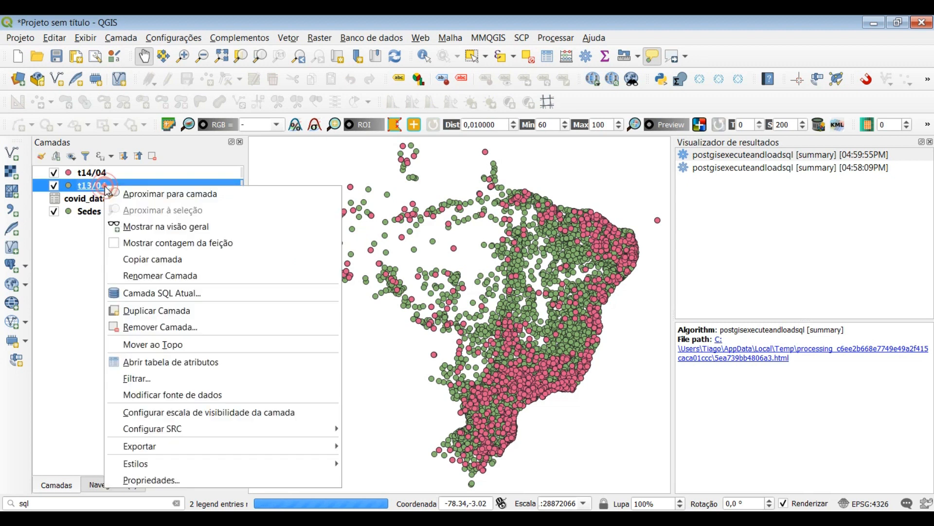
left_click(194, 361)
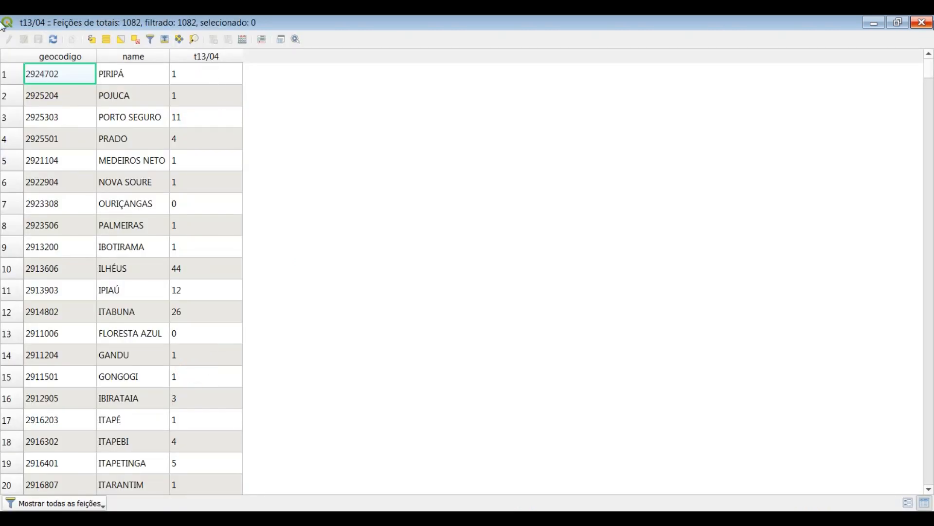
left_click(922, 22)
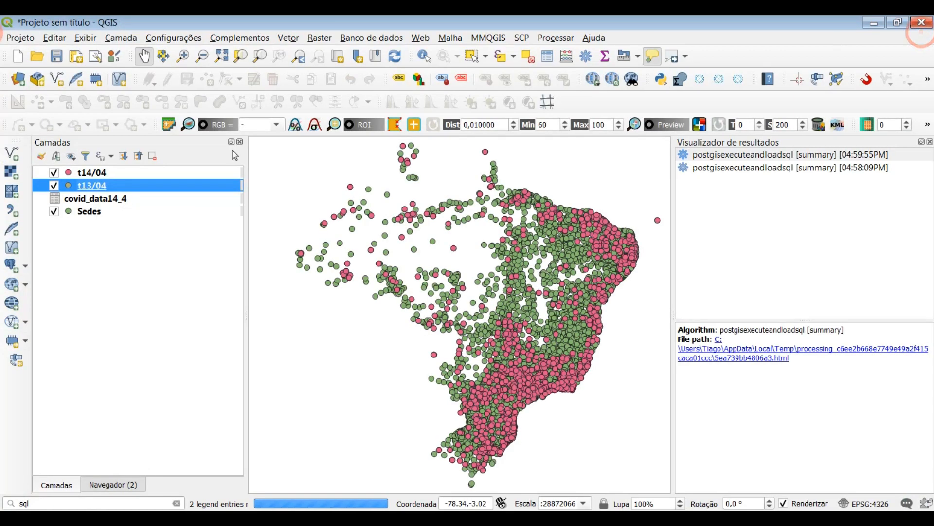
left_click(99, 174)
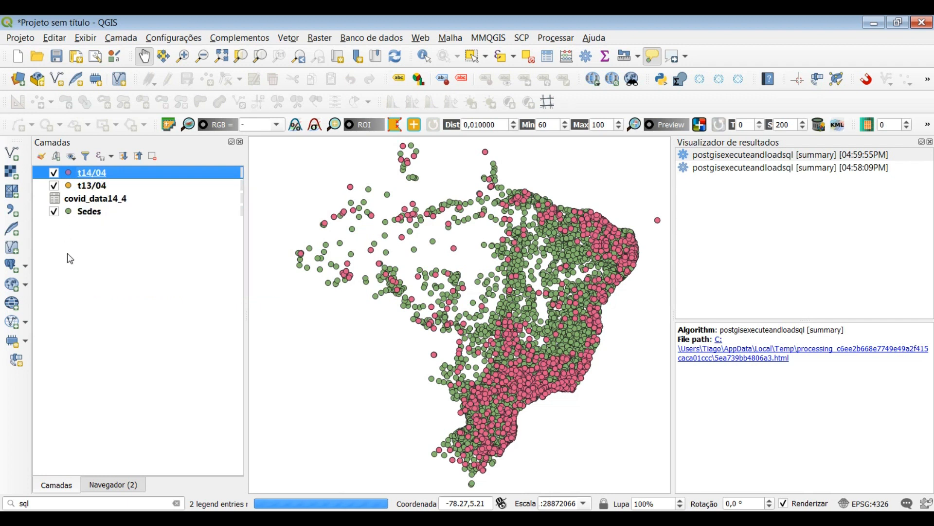
left_click(67, 253)
right_click(100, 176)
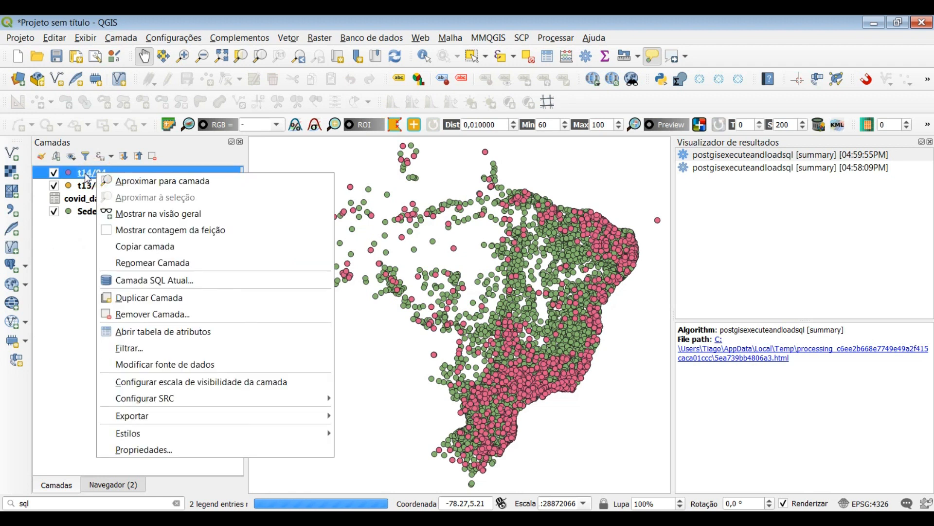
left_click(87, 177)
right_click(88, 178)
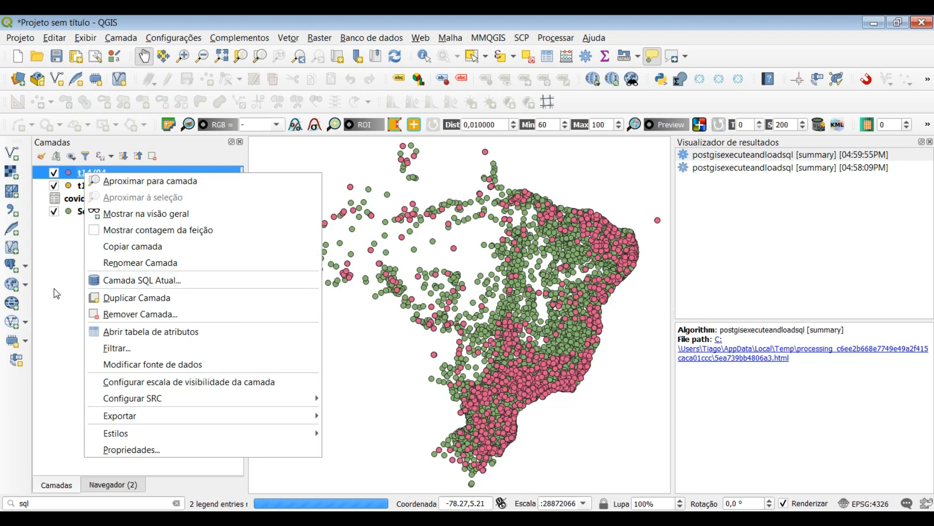
left_click(54, 287)
Open the database manager and expand the PostGIS connection conexao down to the tables in its public schema
left_click(371, 38)
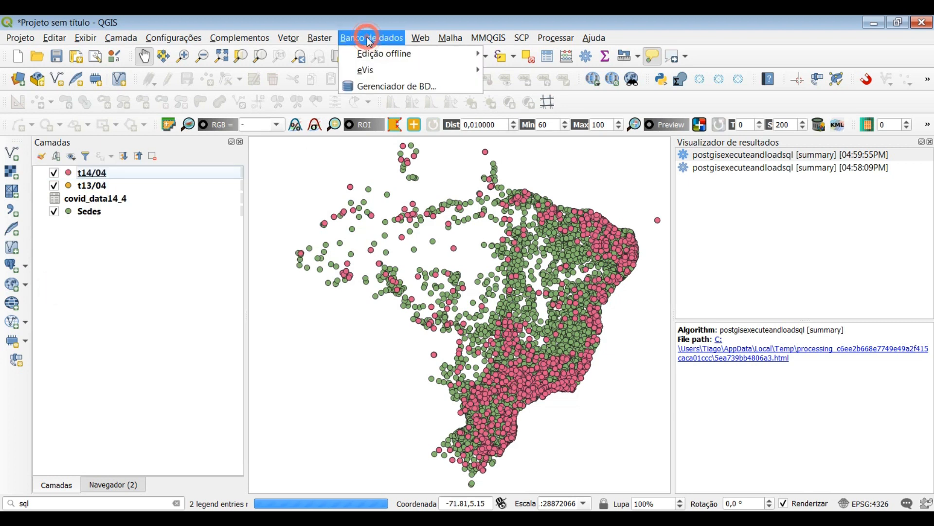
left_click(376, 83)
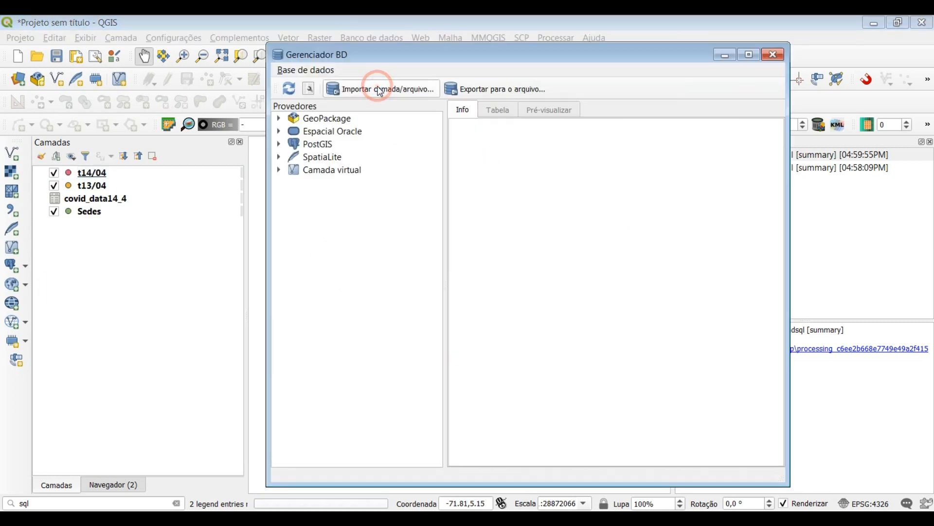
left_click(280, 145)
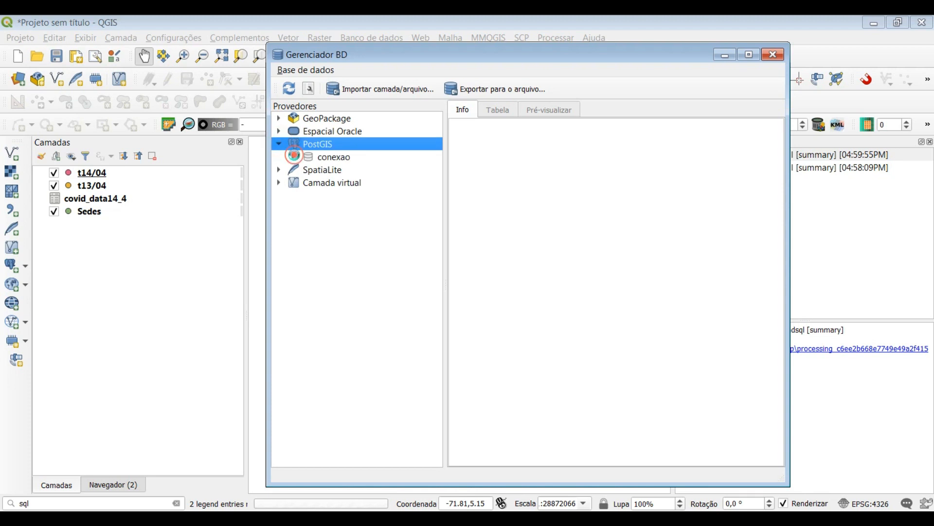
left_click(294, 157)
left_click(308, 169)
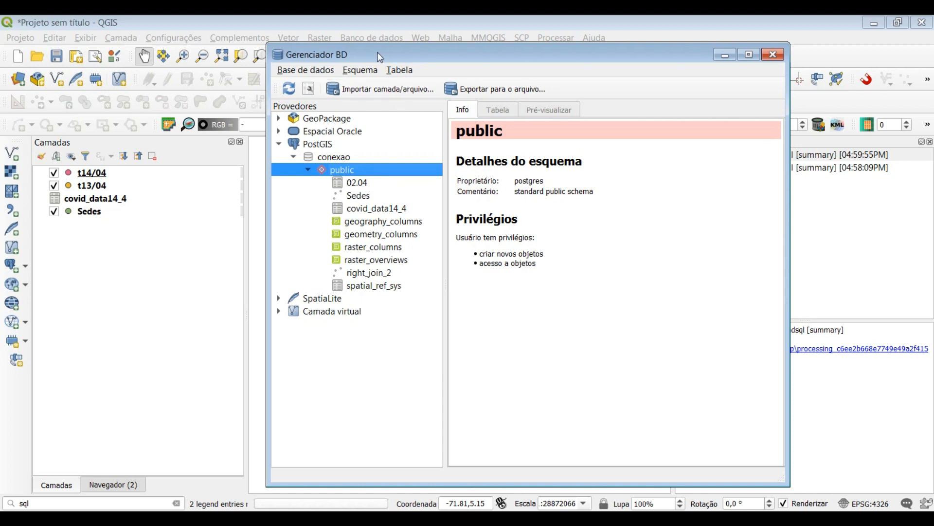
Import the t14/04 layer into the public schema as table t14/04 with a spatial index, and view the table's details
left_click(359, 94)
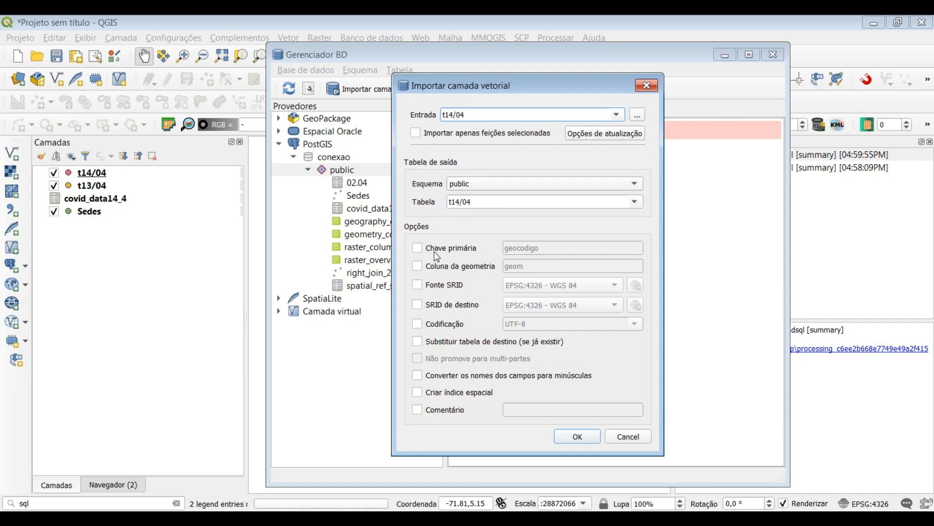
left_click(417, 392)
left_click(579, 436)
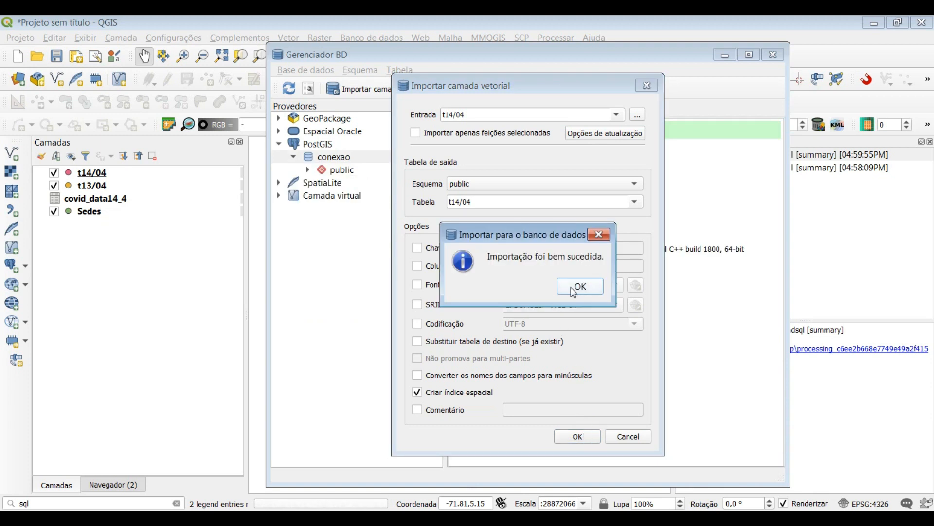
left_click(577, 284)
double_click(331, 170)
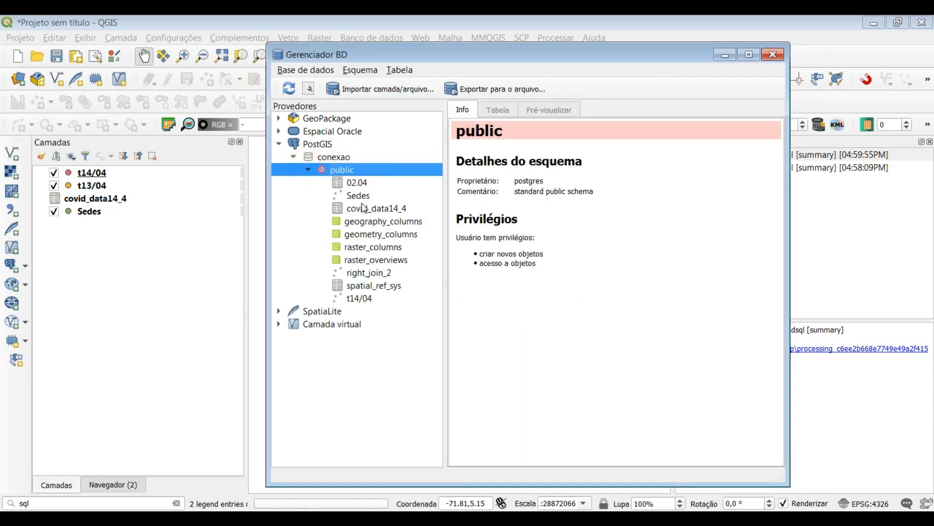
left_click(364, 301)
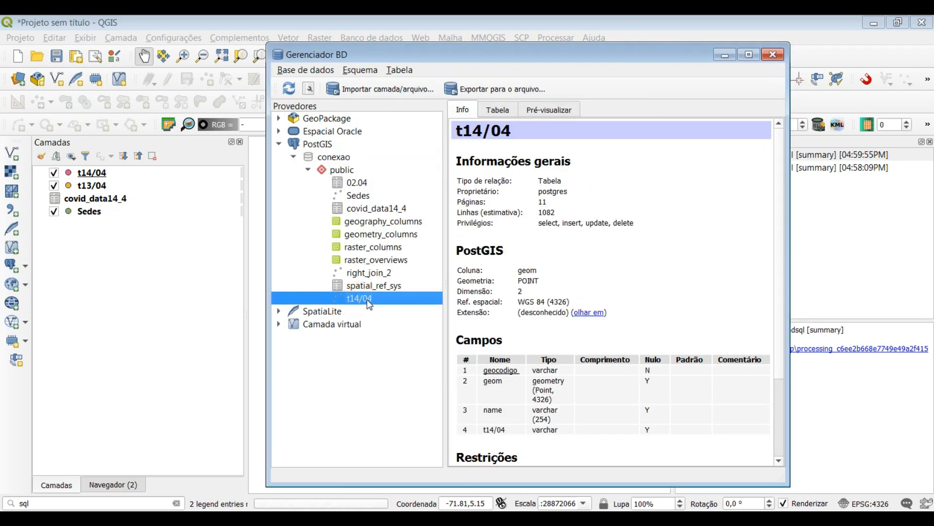
Import the t13/04 layer into the public schema as table t13/04 with a spatial index
left_click(385, 88)
left_click(617, 115)
left_click(470, 137)
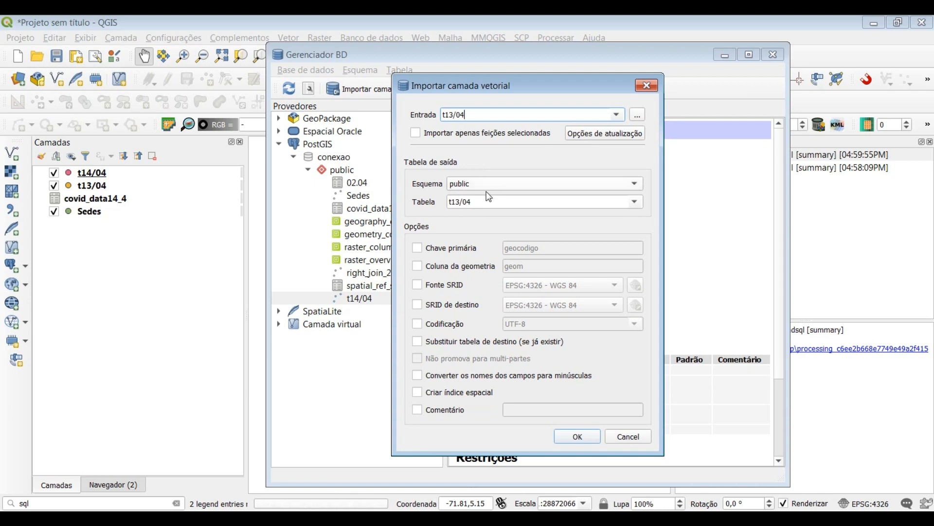
left_click(418, 393)
left_click(578, 436)
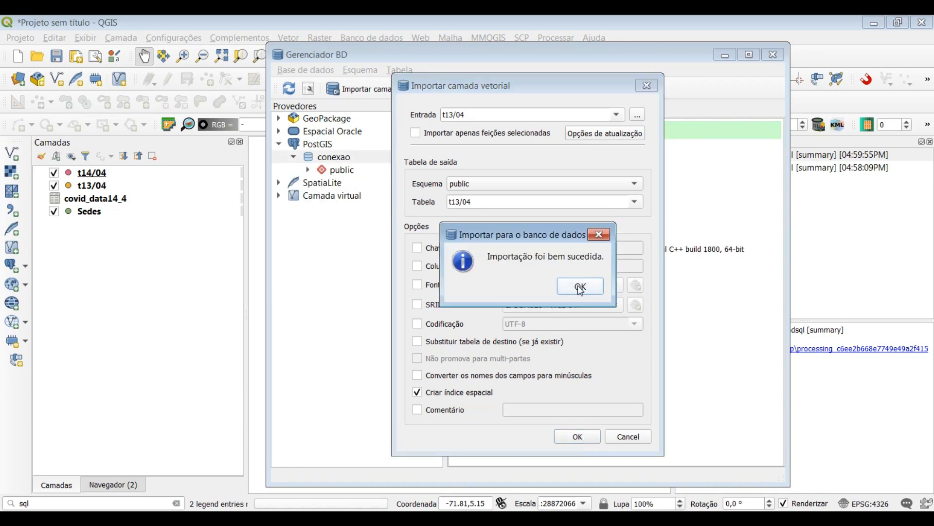
left_click(581, 287)
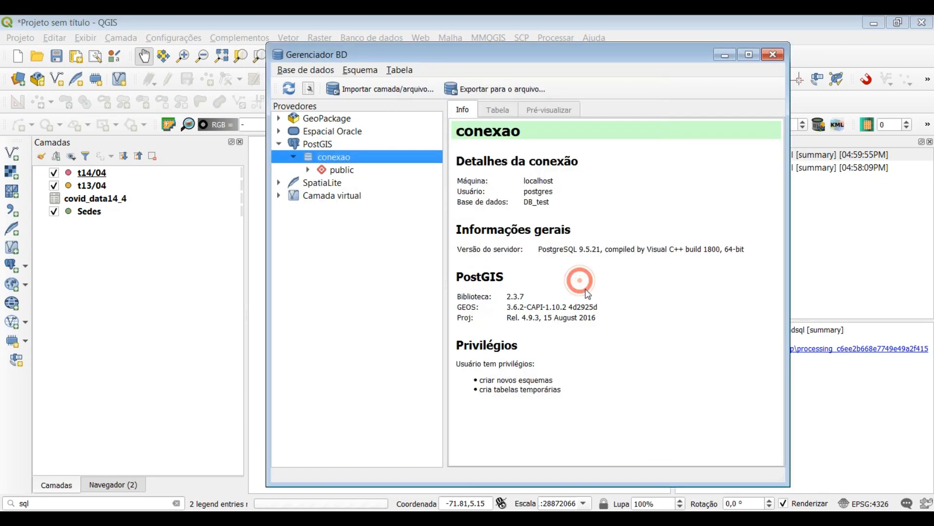
Delete the t13/04 table from the public schema and close the database manager
left_click(308, 170)
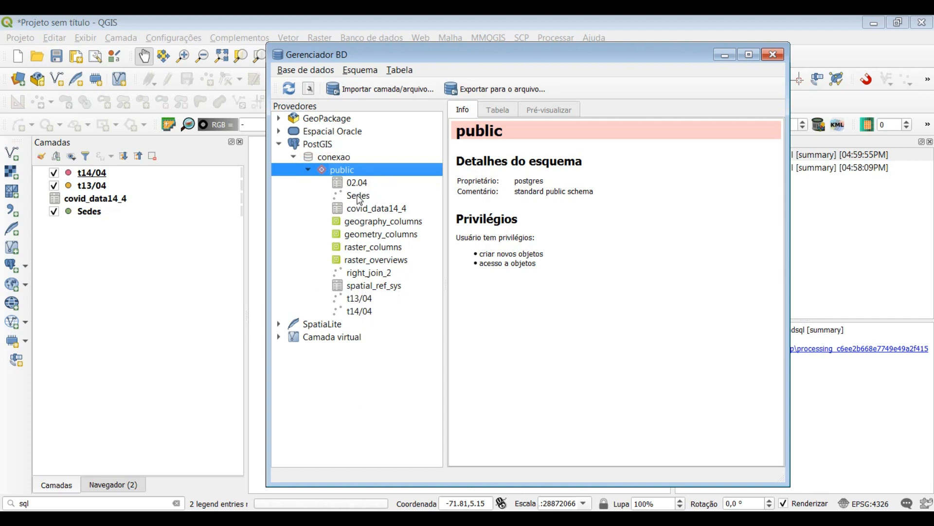
left_click(360, 303)
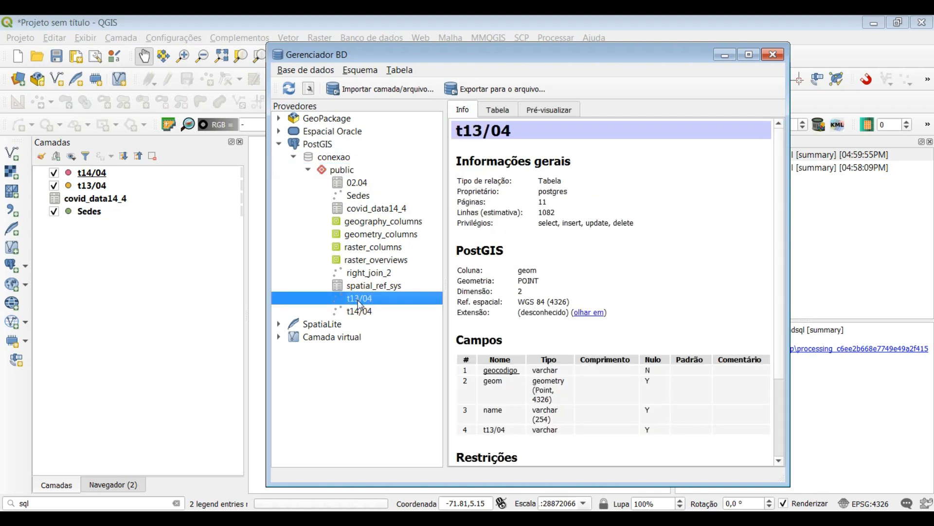
right_click(360, 304)
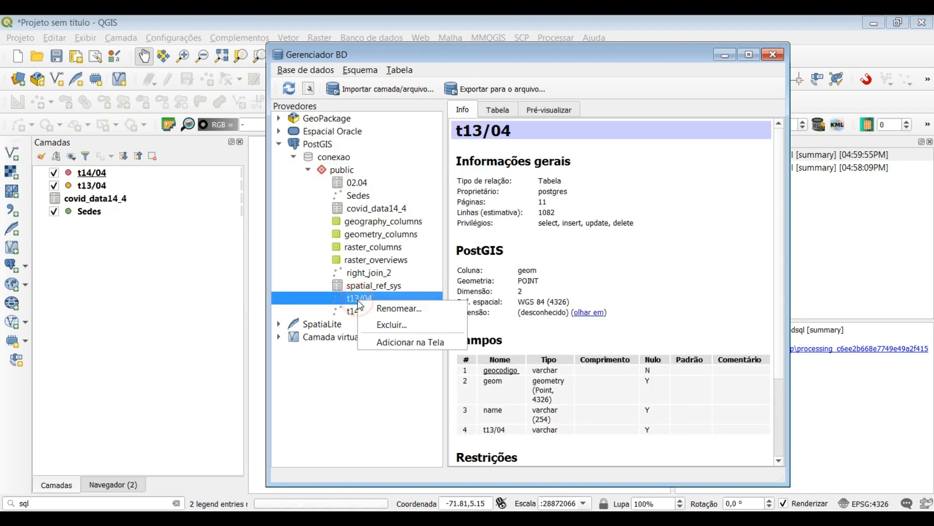
left_click(406, 324)
left_click(554, 288)
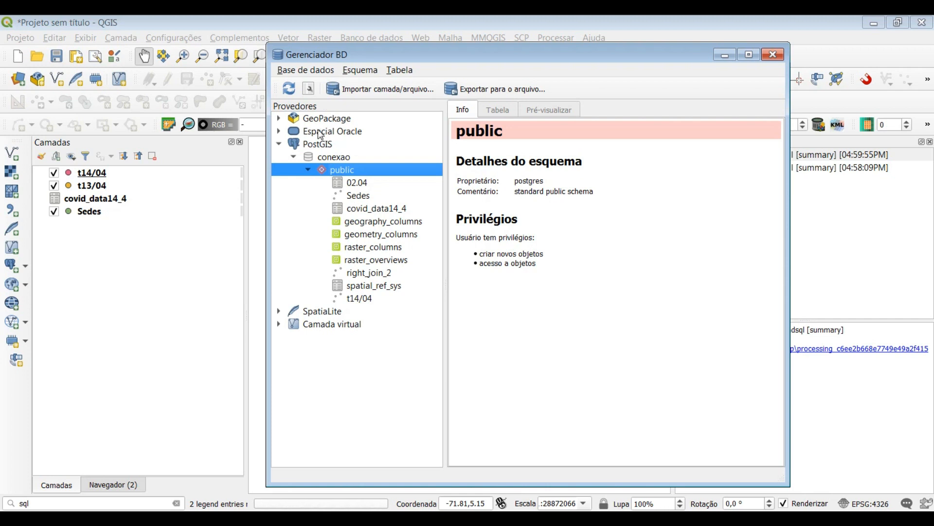
left_click(773, 55)
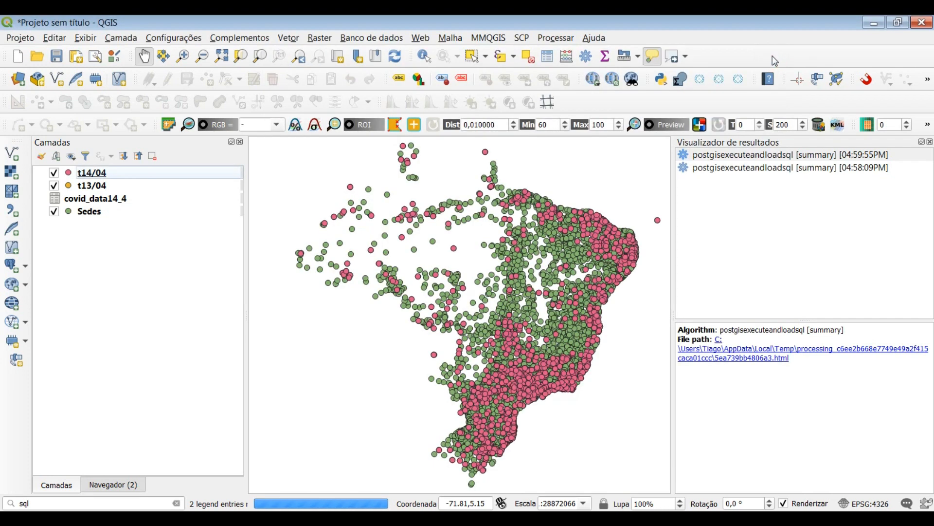